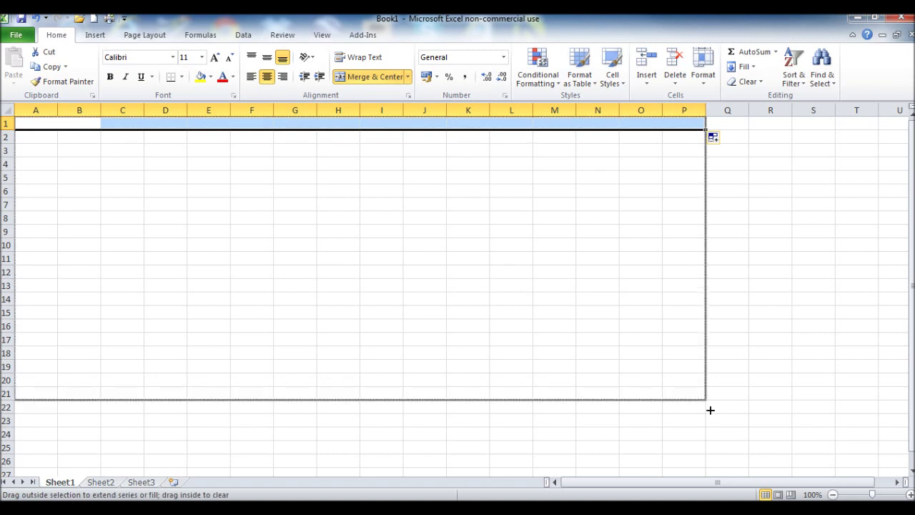
- Enter the title "eBay Item - Comic Books" in the merged cell A2
click(36, 139)
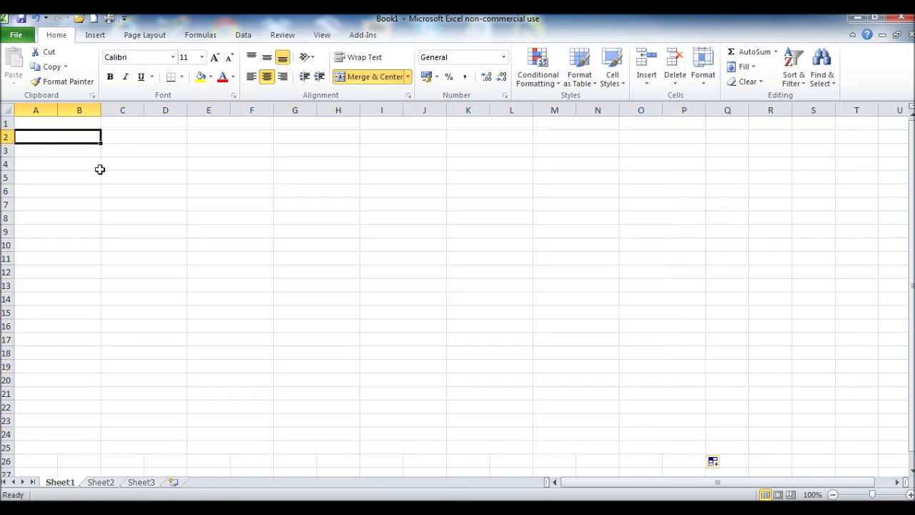
text(e)
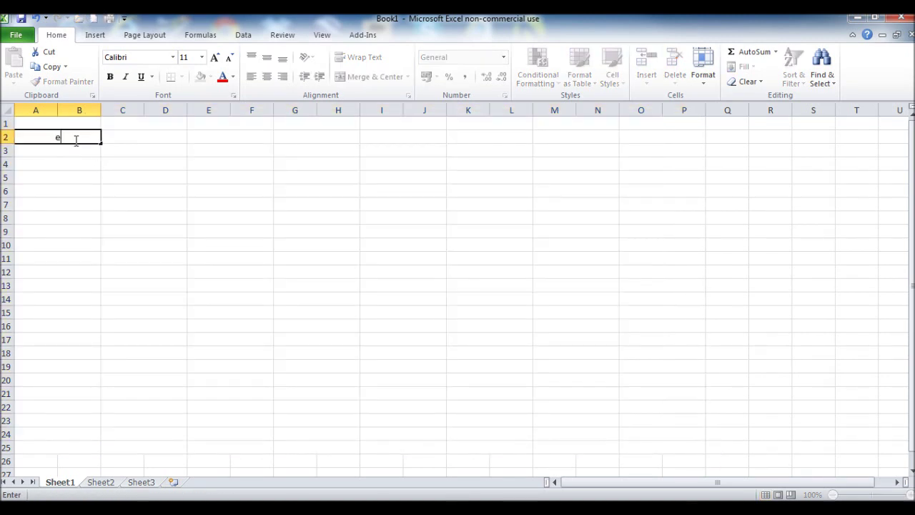
text(Bay Item- Comic Books)
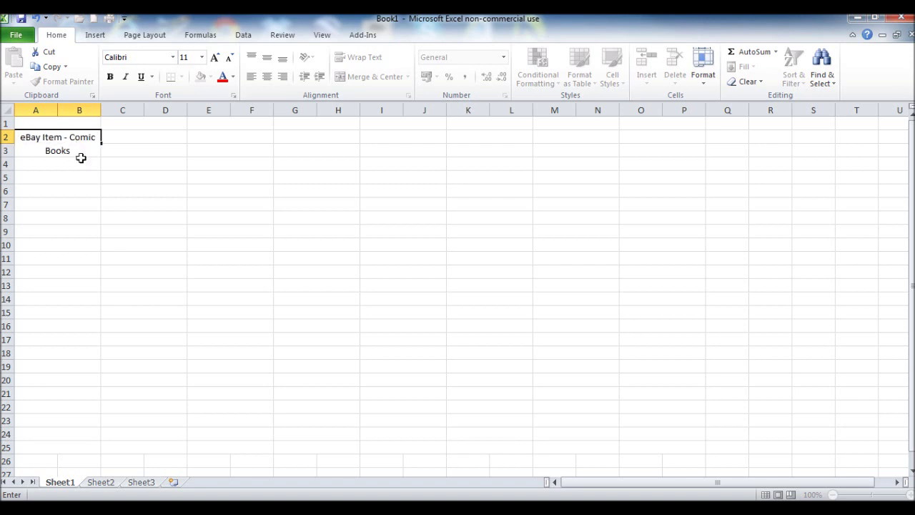
key(Return)
- Merge the title across A2:D2 and format it as left-aligned, bold and underlined
drag(69, 137, 165, 136)
click(372, 76)
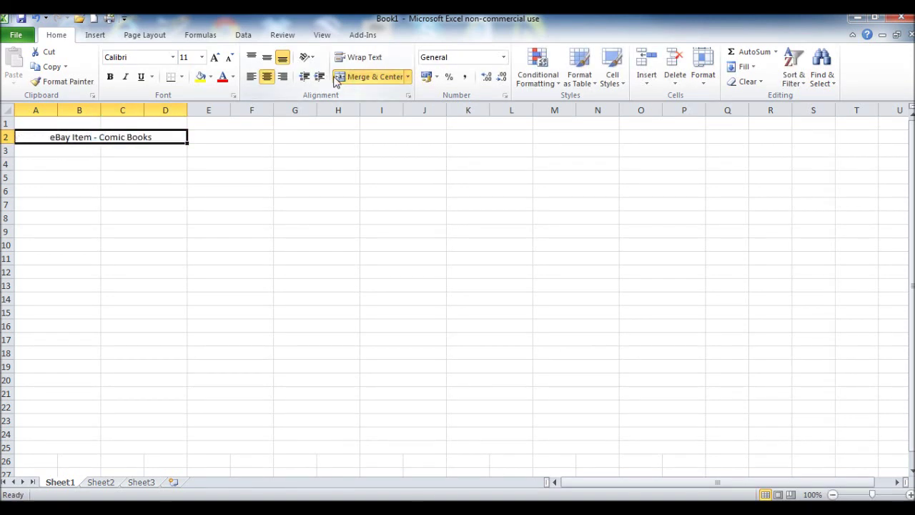
click(251, 77)
click(110, 76)
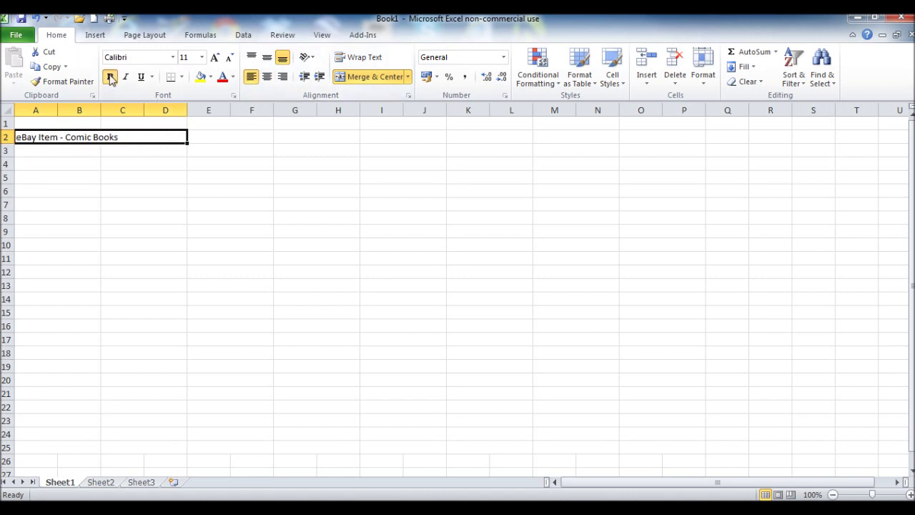
click(140, 77)
click(114, 177)
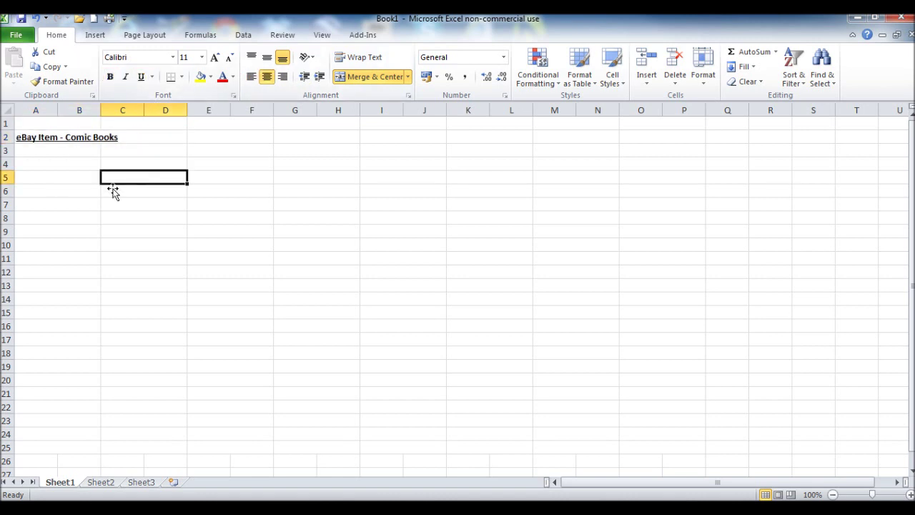
- Enter the headings "Cost Item", "eBay Listing Fee" and "eBay Sellers Fee" in row 4, starting at A4
click(62, 165)
text(Cost)
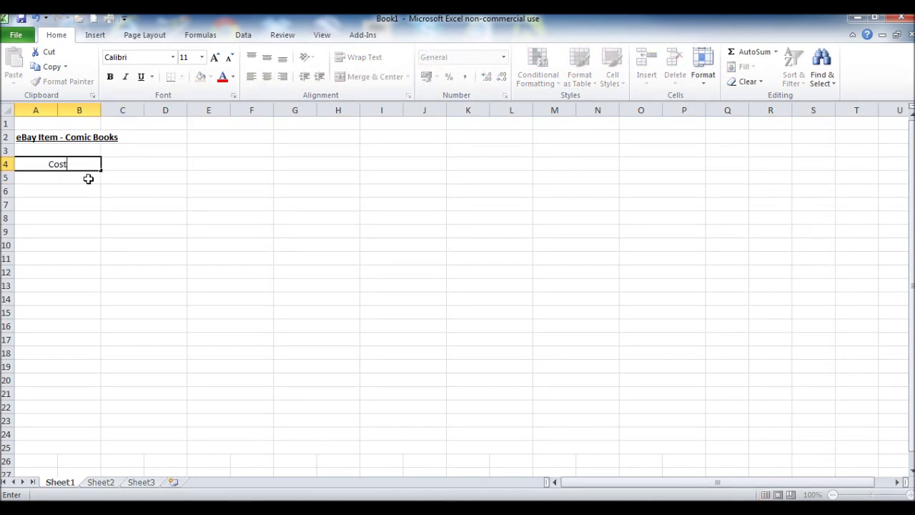
text( Item)
key(Tab)
text(eB)
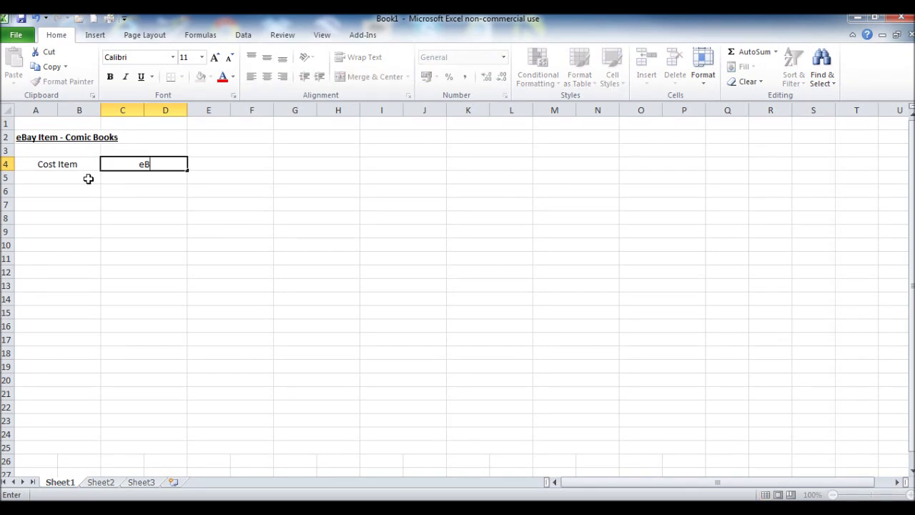
text(ay Listing Fee)
key(Tab)
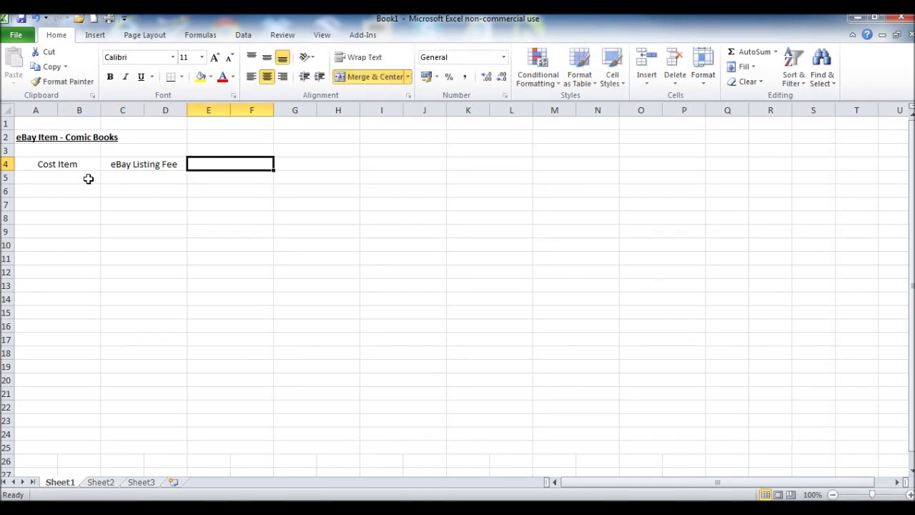
text(eBay)
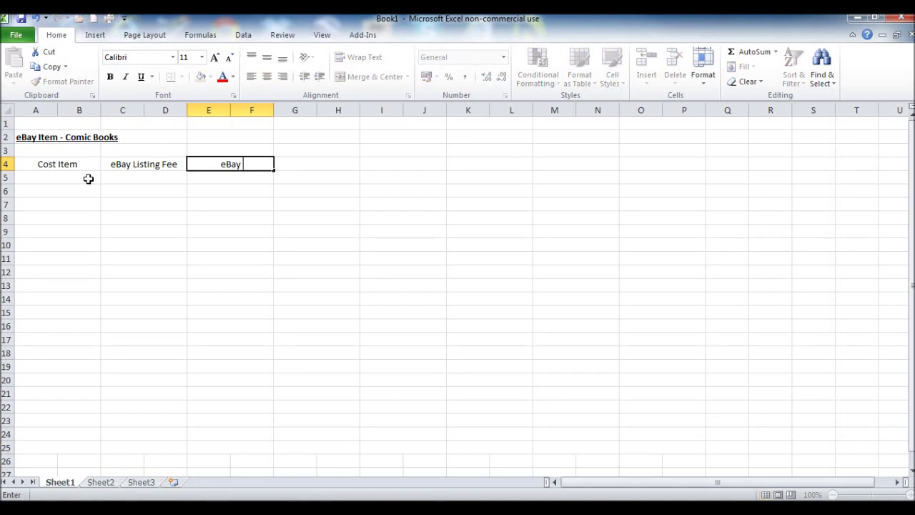
text( Sellers Fee)
key(Tab)
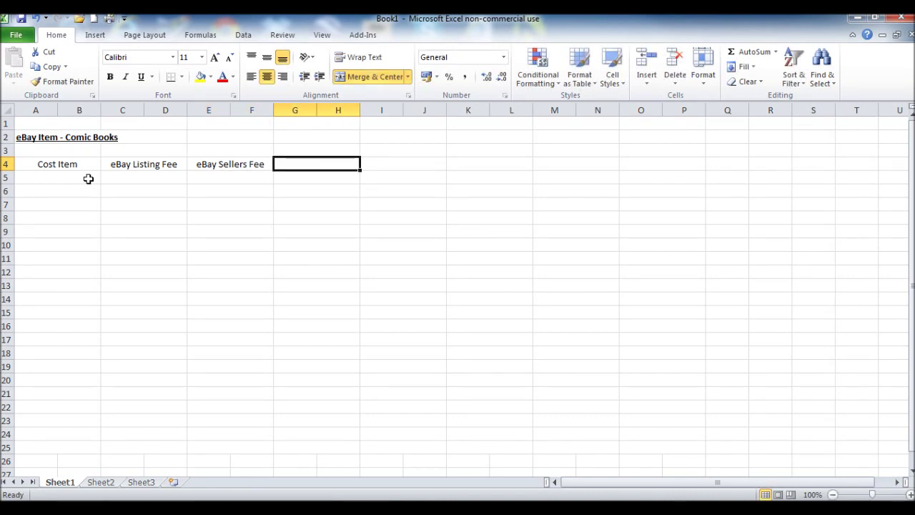
- Add the headings "PayPal Fee" in G4 and "Sub-Total" in I4
text(P)
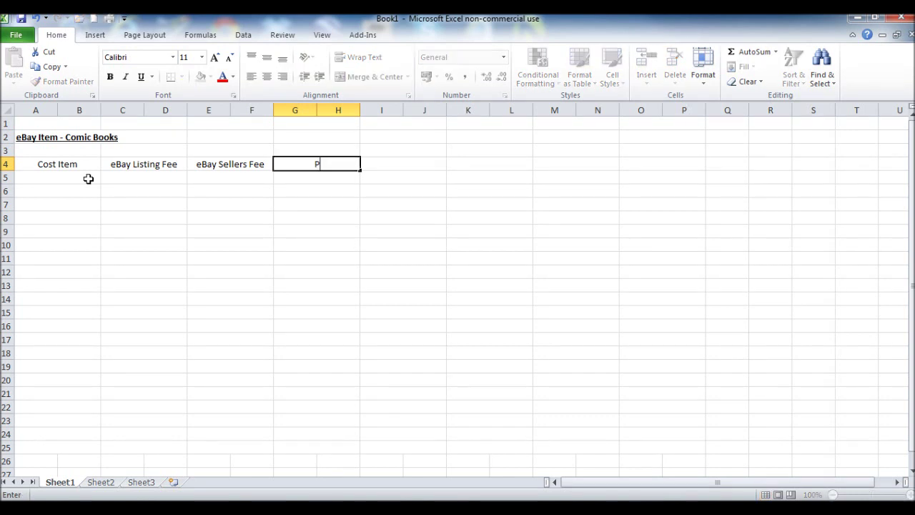
text(ayPal Fee)
key(Tab)
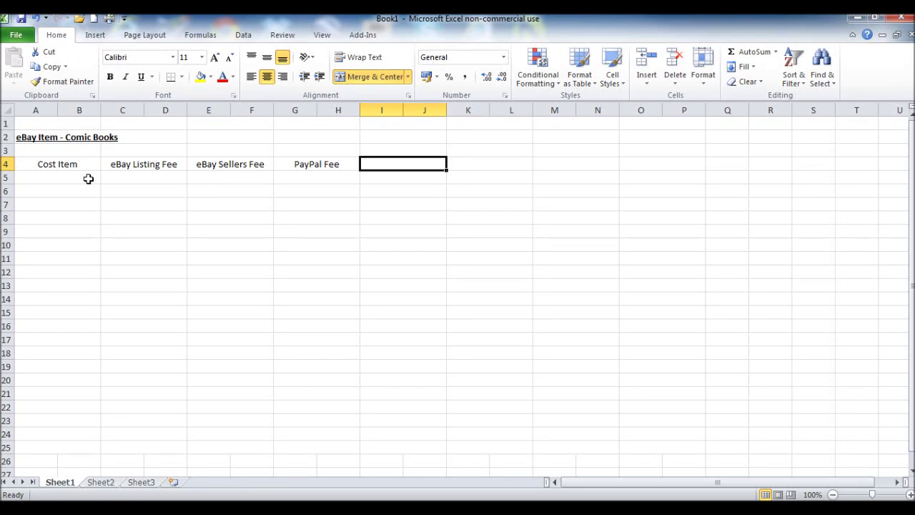
text(Sub)
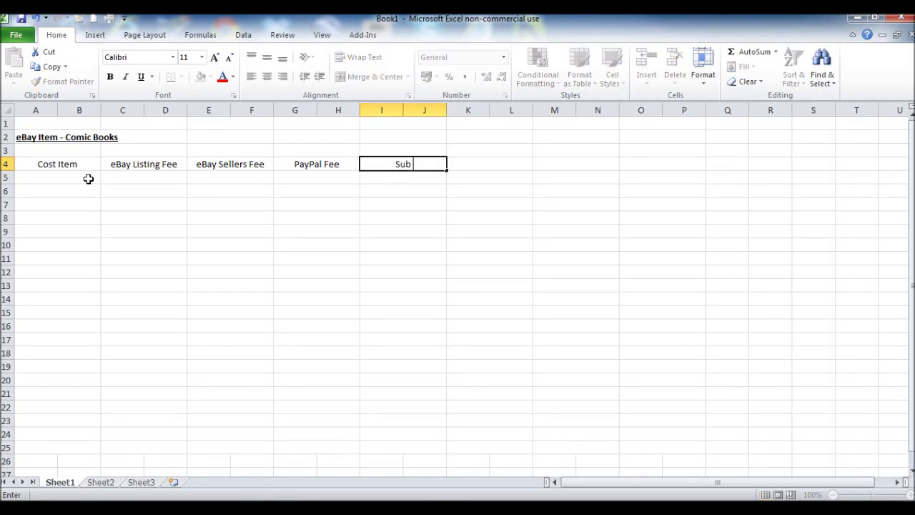
text(-Total)
key(Tab)
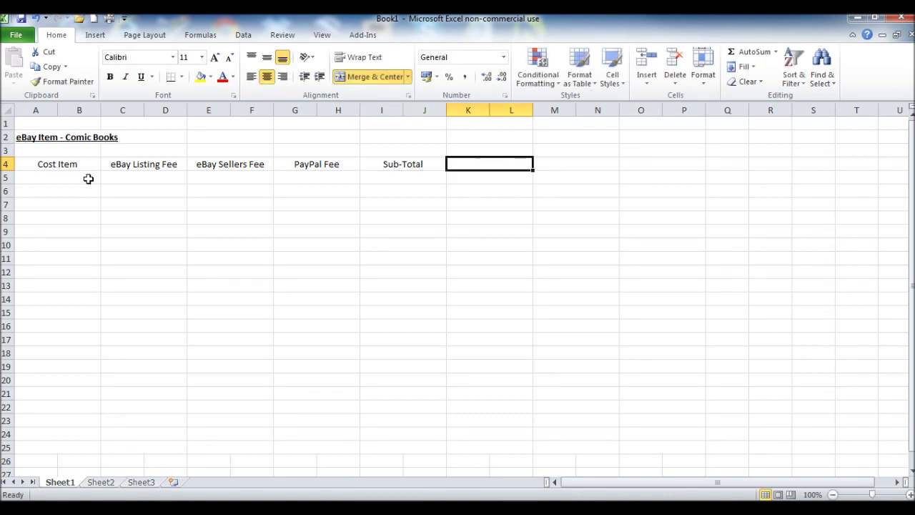
- Add the headings "Packaging" in K4, "Postage" in M4 and a second "Sub-Total" in O4
text(B)
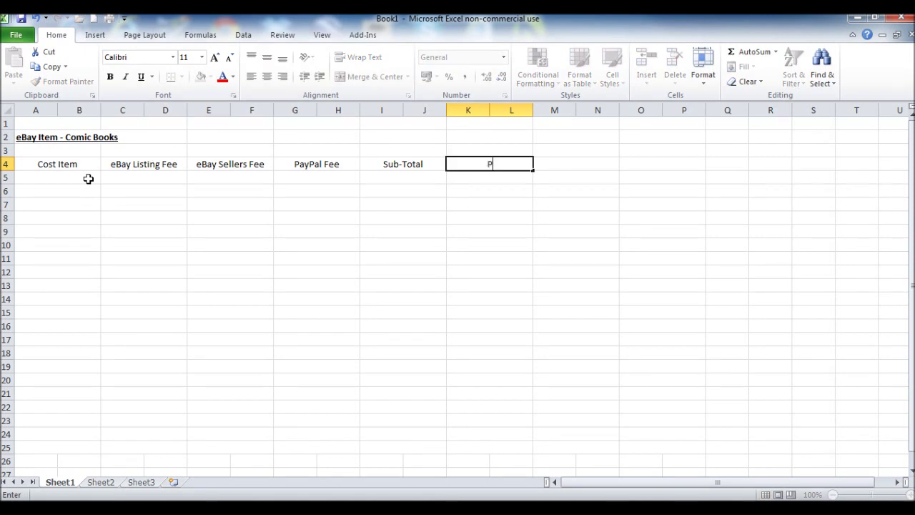
text(ackaging)
key(Tab)
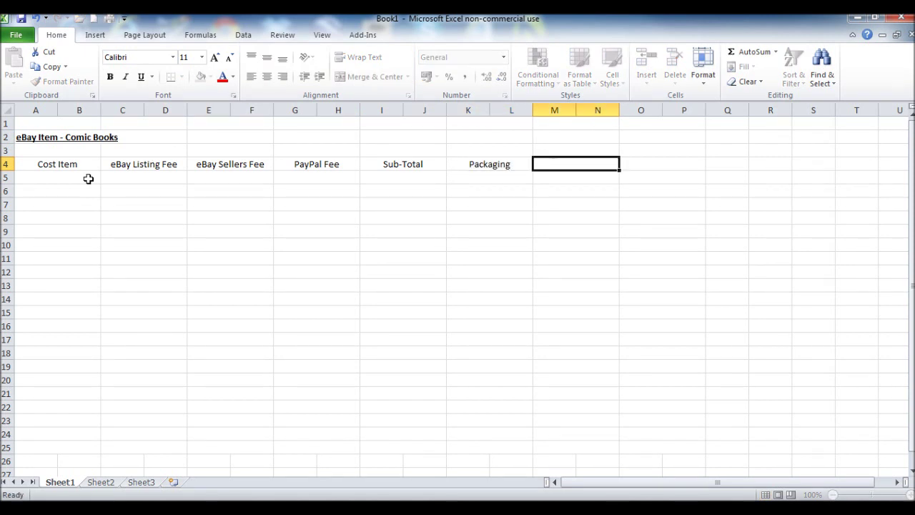
text(Postage)
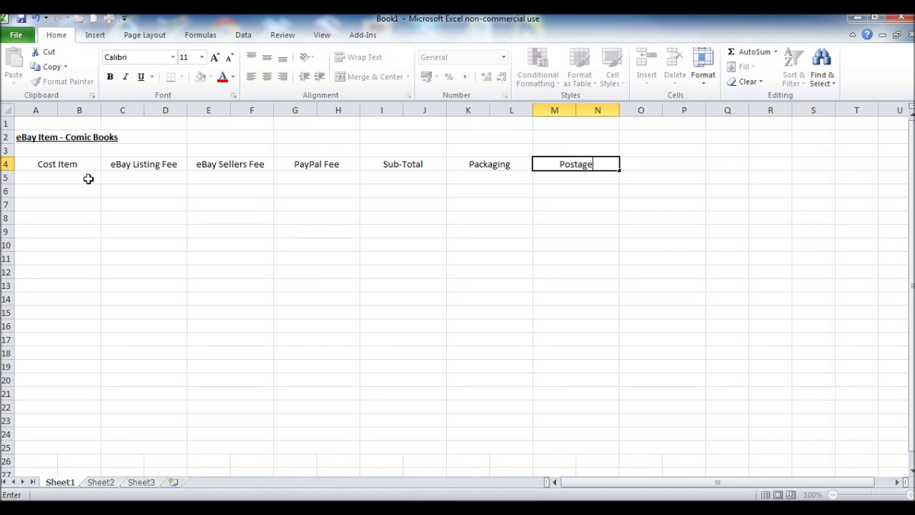
key(Tab)
text(Sub)
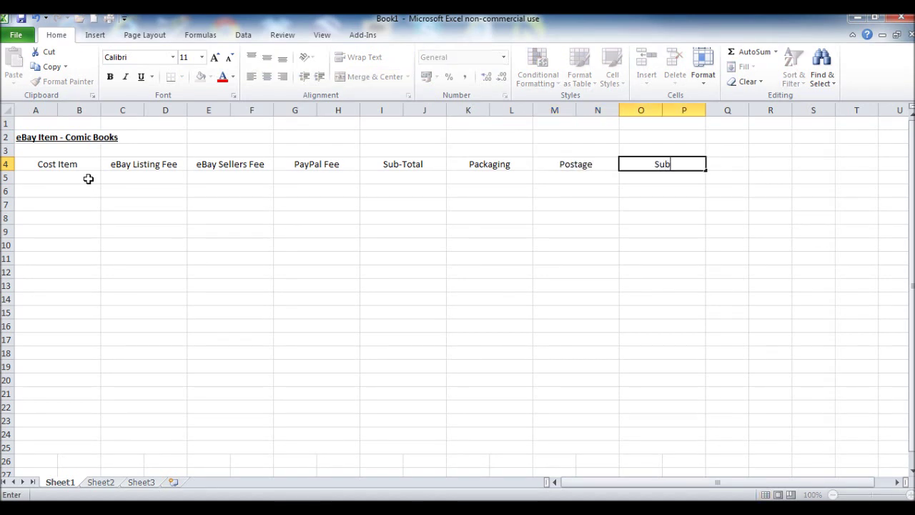
text(-Total)
click(811, 352)
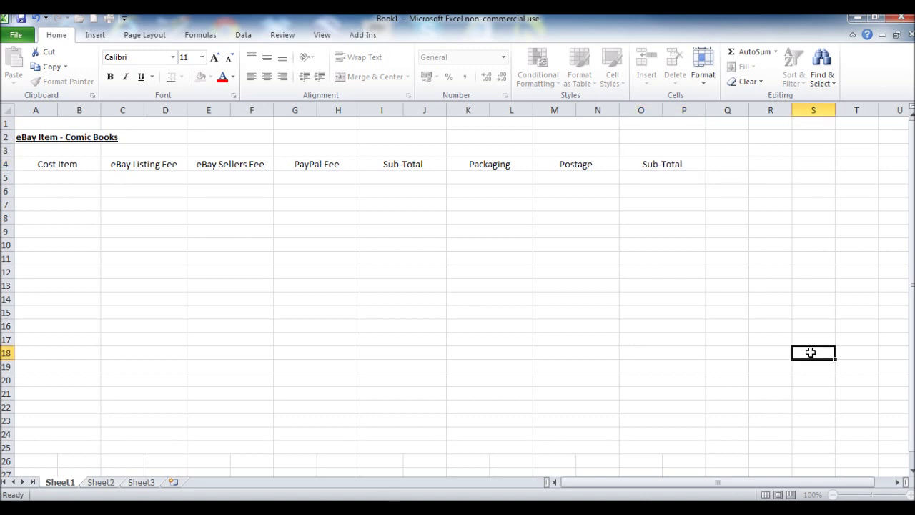
- Extend the merged two-column cell layout from column Q onward, past column T, down the sheet
click(689, 127)
drag(707, 129, 793, 473)
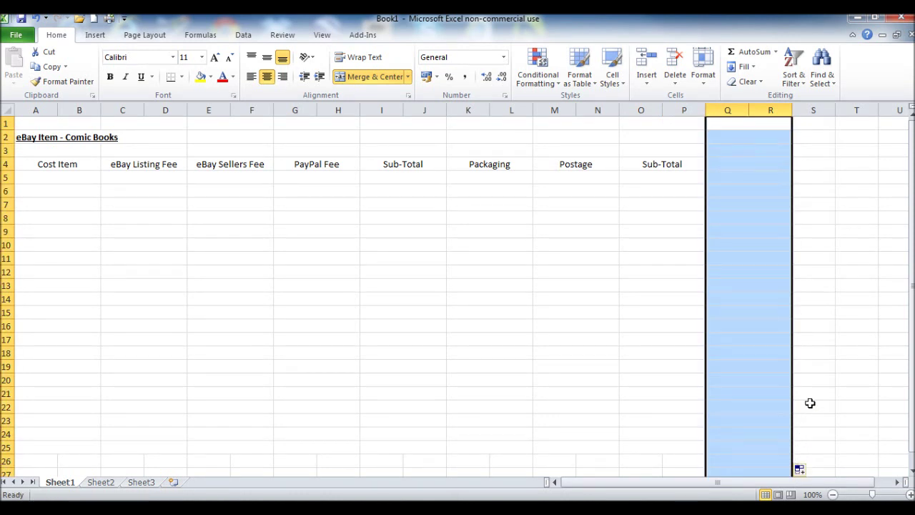
scroll(804, 404, down, 2)
drag(794, 398, 907, 399)
scroll(788, 357, up, 2)
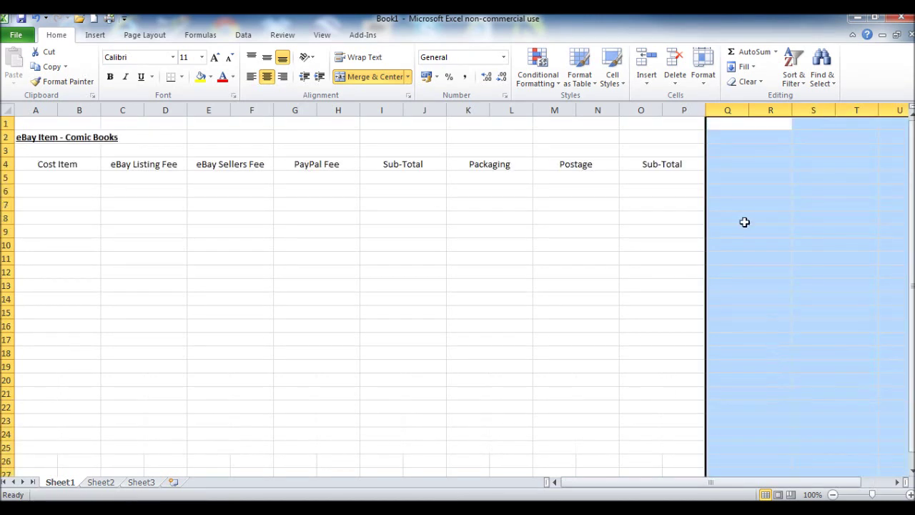
- Enter the heading "Total Cost" in the merged cell Q4
click(750, 163)
text(To)
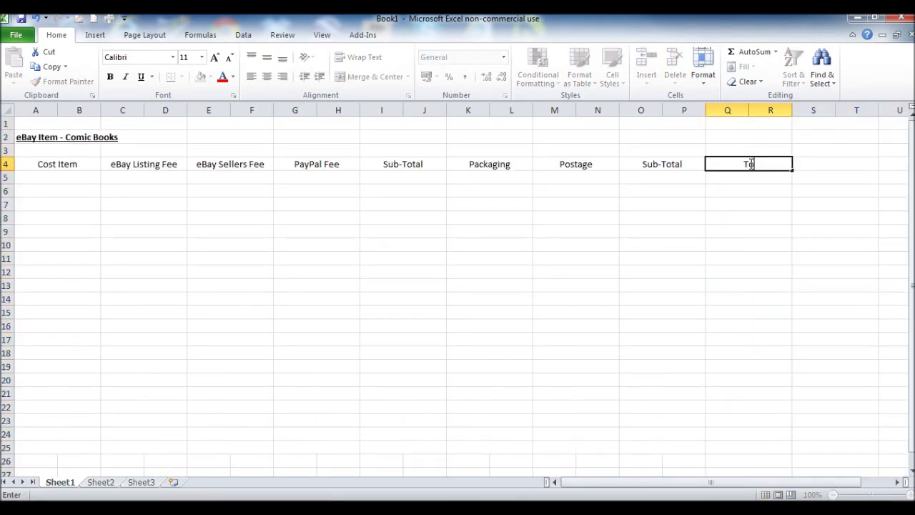
text(tal Cost)
click(339, 331)
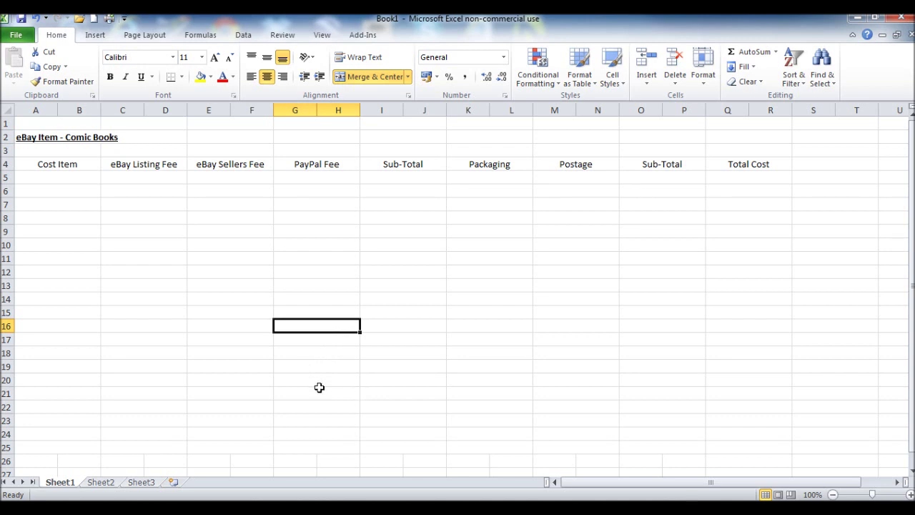
- Enter the heading "Selling Price" in the merged cell S4
click(811, 165)
text(Se)
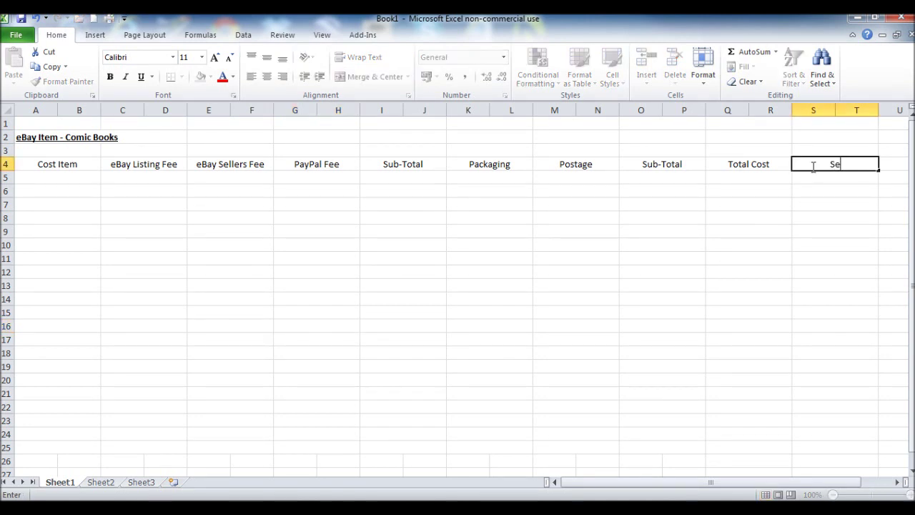
text(lling Fee)
drag(859, 165, 808, 169)
text(Selling Price)
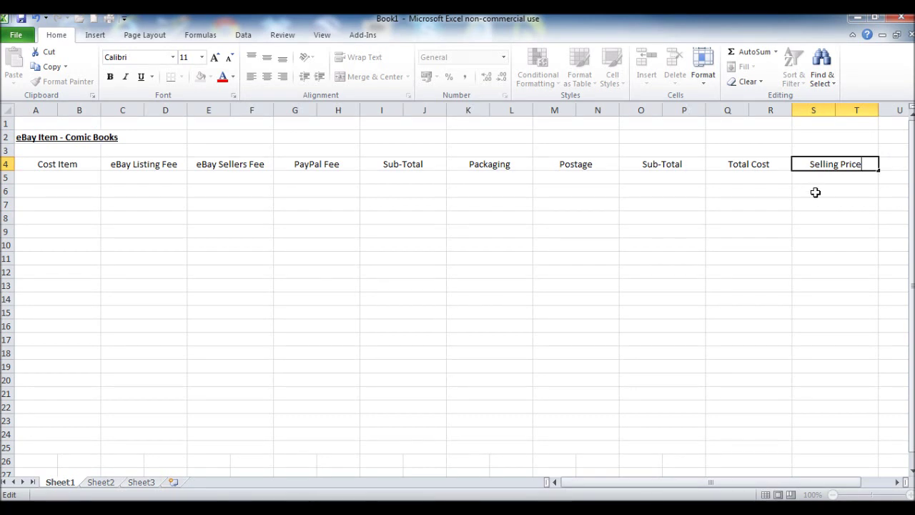
click(815, 191)
- Make all the column headings in row 4 bold
click(6, 164)
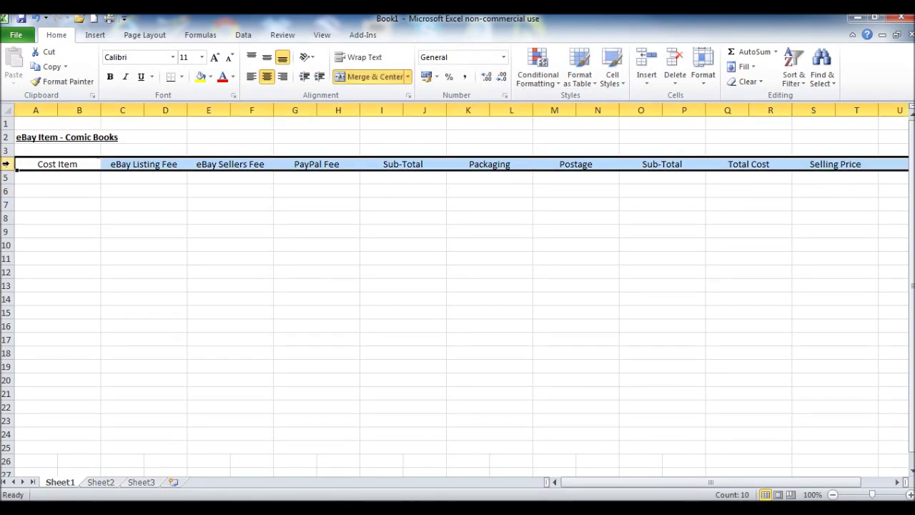
click(109, 77)
click(198, 248)
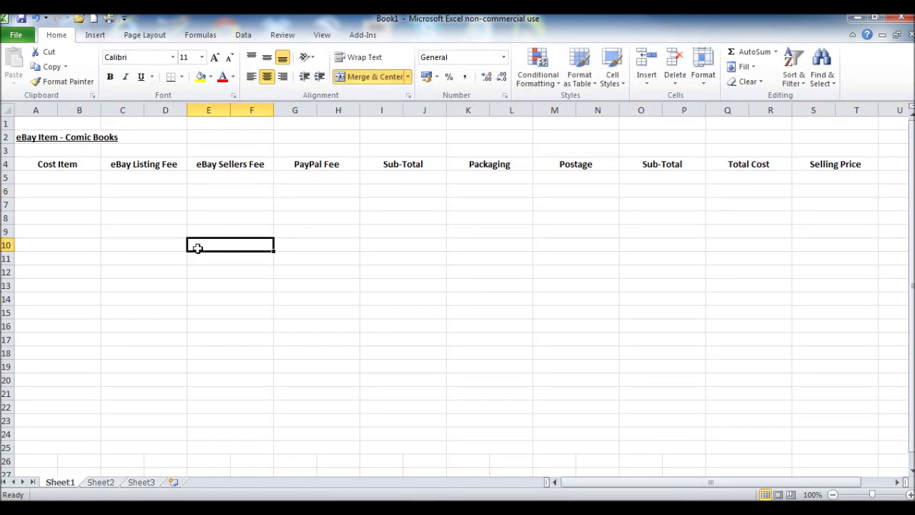
- Enter 0.40 as the first value under Cost Item in A5
click(71, 175)
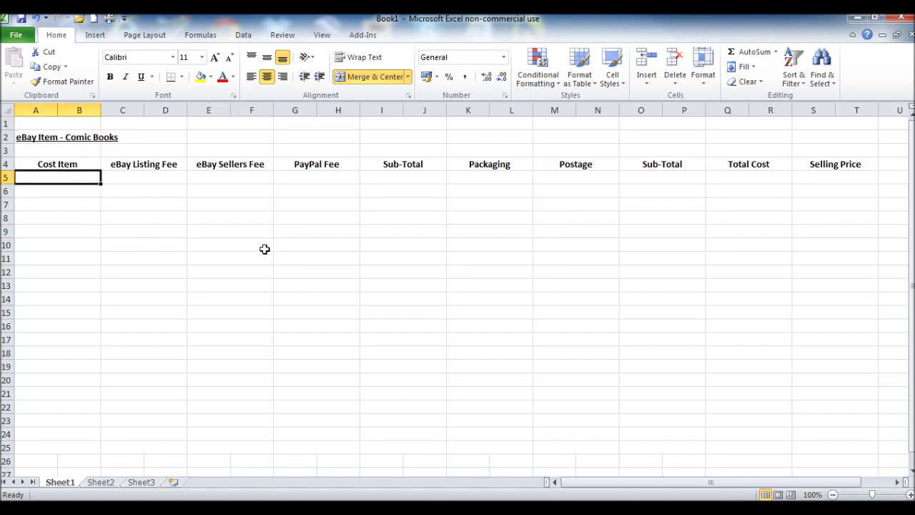
text(0.40)
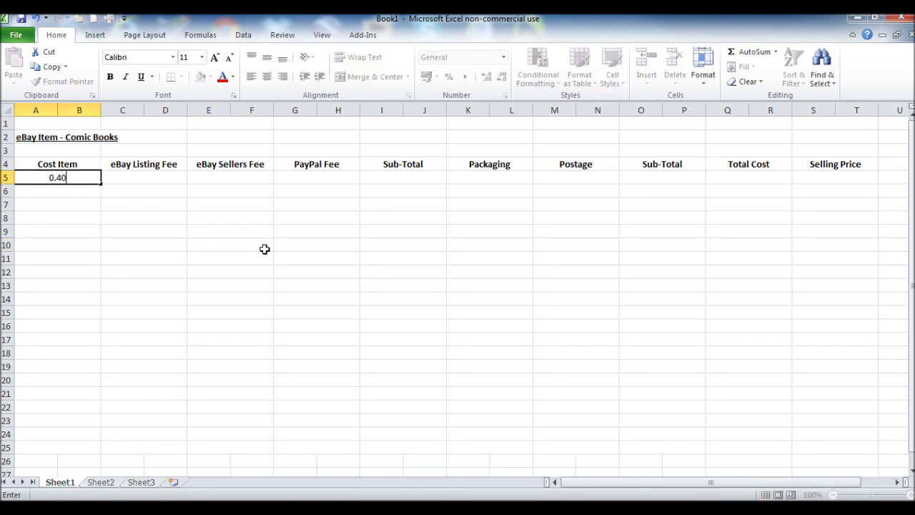
click(264, 249)
- Format the whole of row 5 as Accounting with the £ symbol and 2 decimal places
click(5, 177)
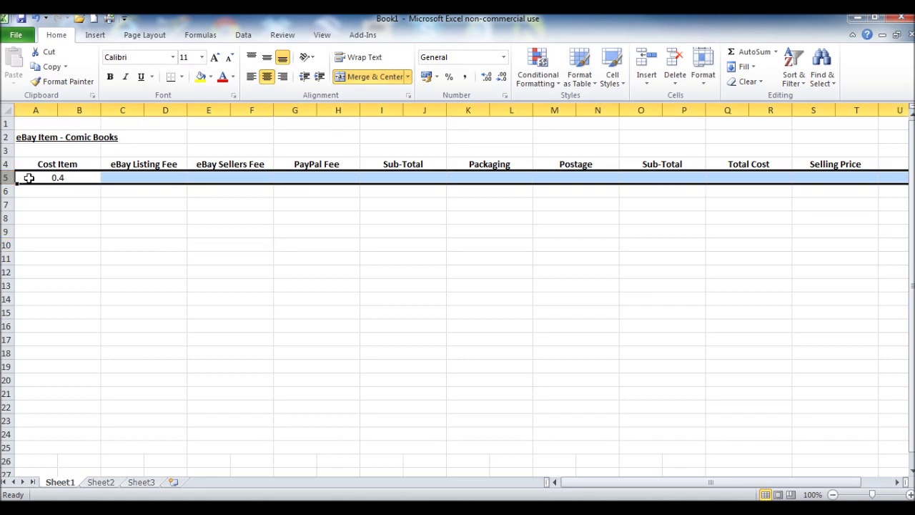
right_click(32, 178)
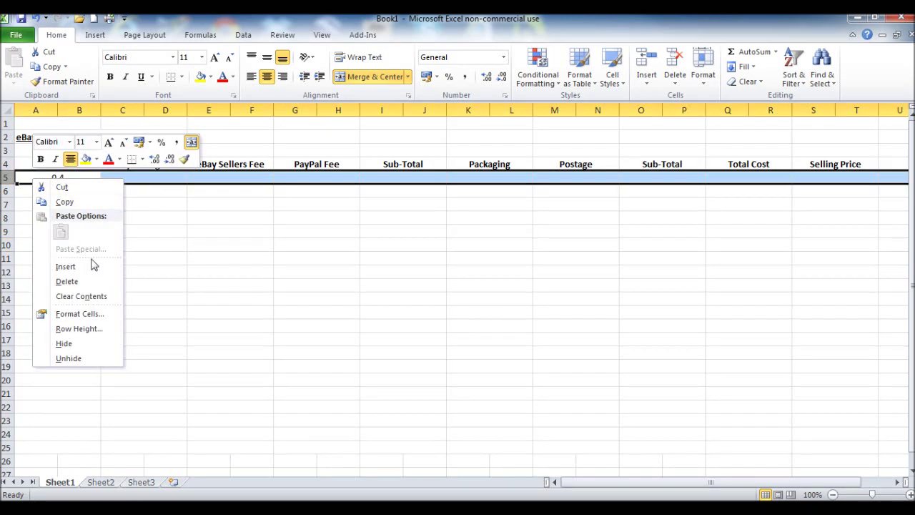
click(94, 315)
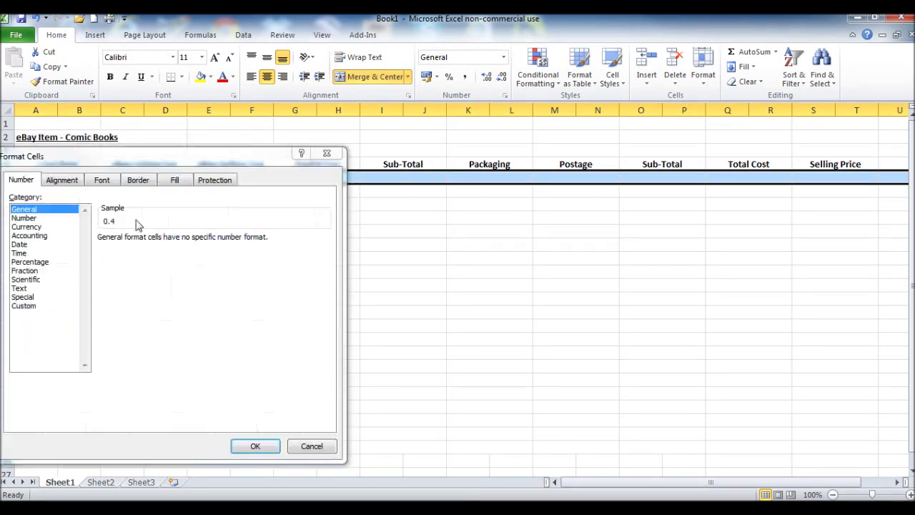
click(28, 235)
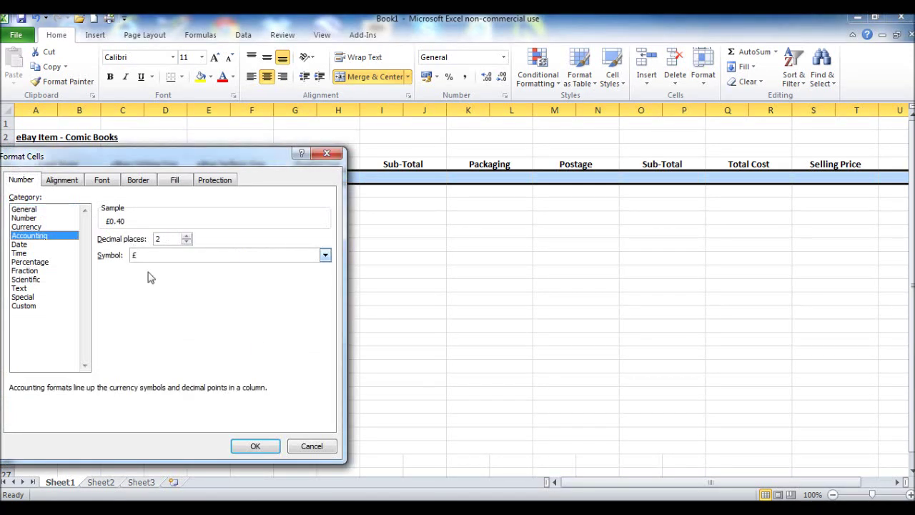
click(255, 445)
click(215, 326)
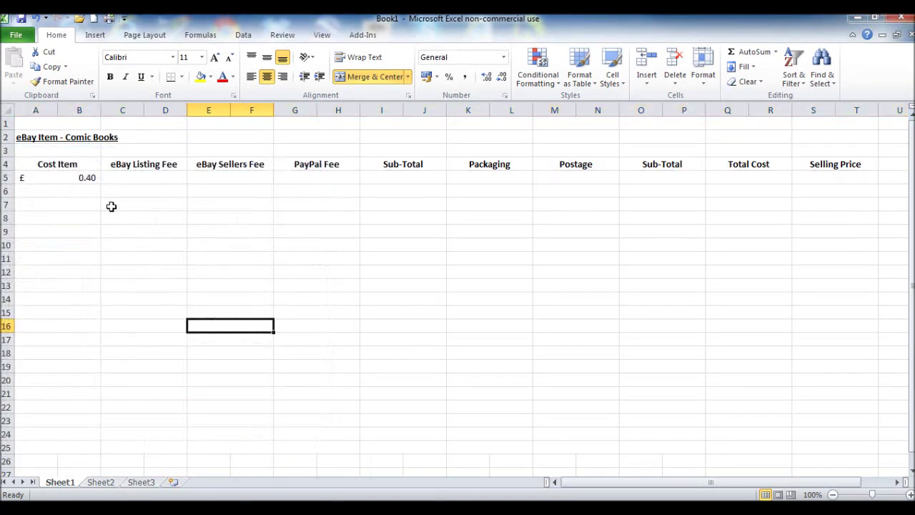
- Enter 0.05 as the eBay Listing Fee in C5
click(140, 181)
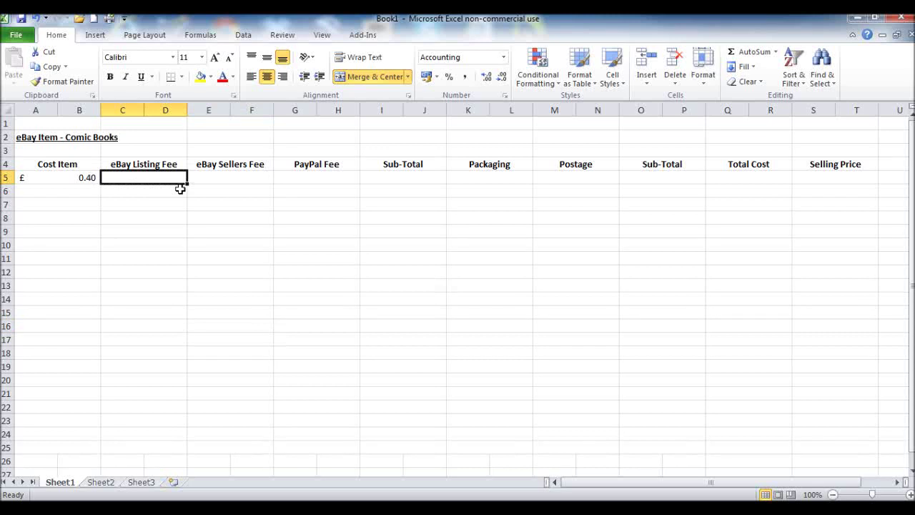
text(0.05)
key(Tab)
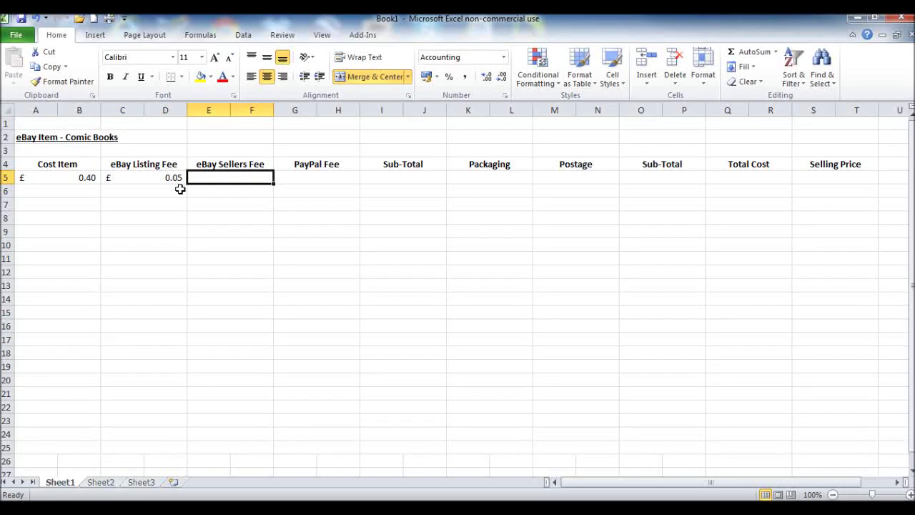
- Calculate the eBay Sellers Fee in E5 as 5% of the Selling Price with the formula =S5*0.05
text(=)
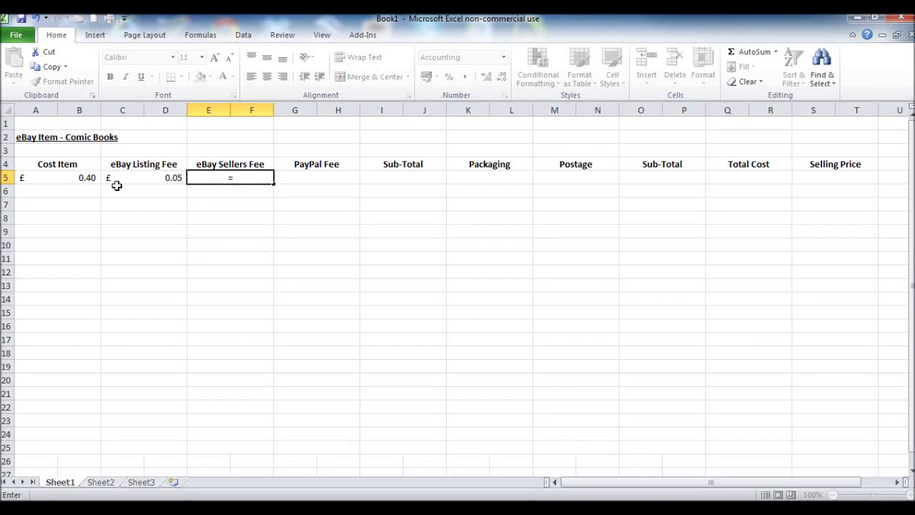
click(825, 179)
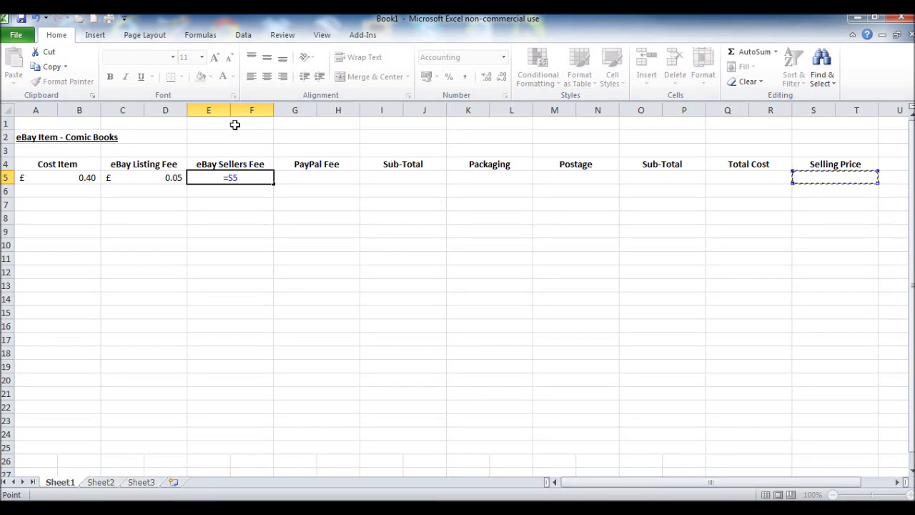
text(*0.05)
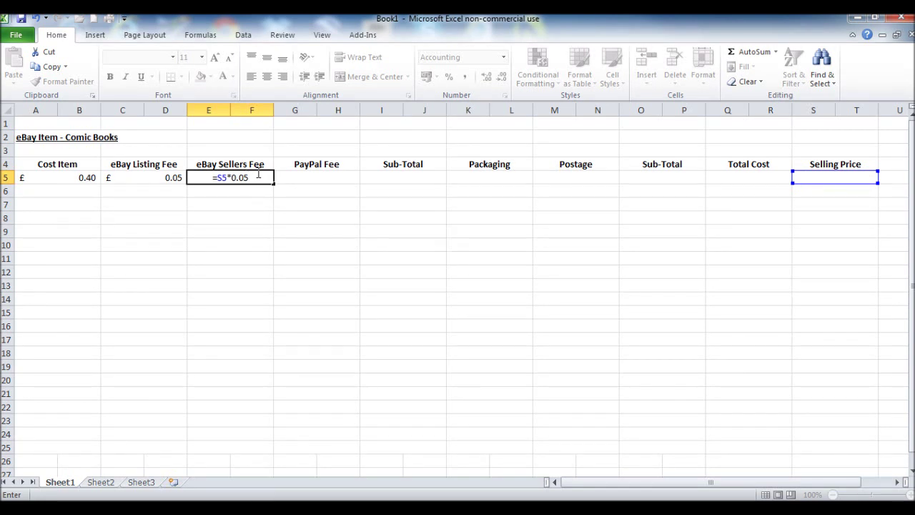
key(Return)
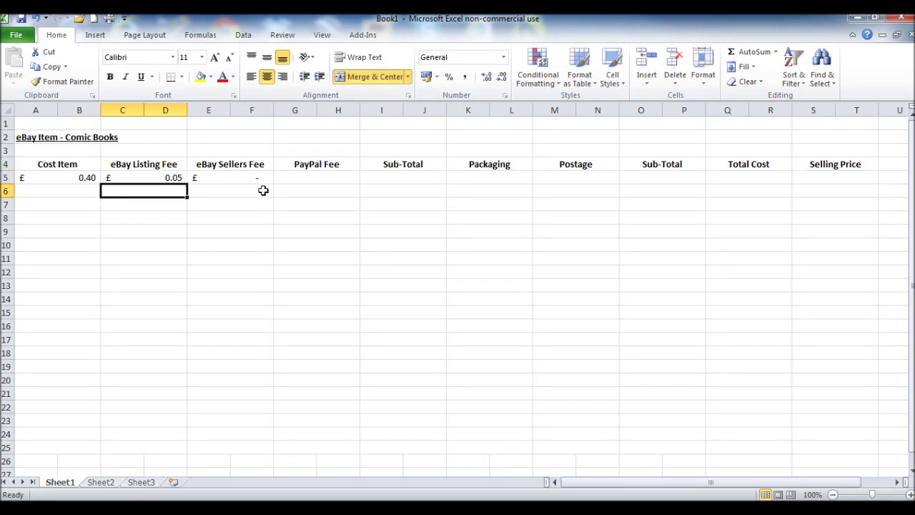
- Calculate the PayPal Fee in G5 as 3% of the Selling Price with the formula =S5*0.03
click(313, 180)
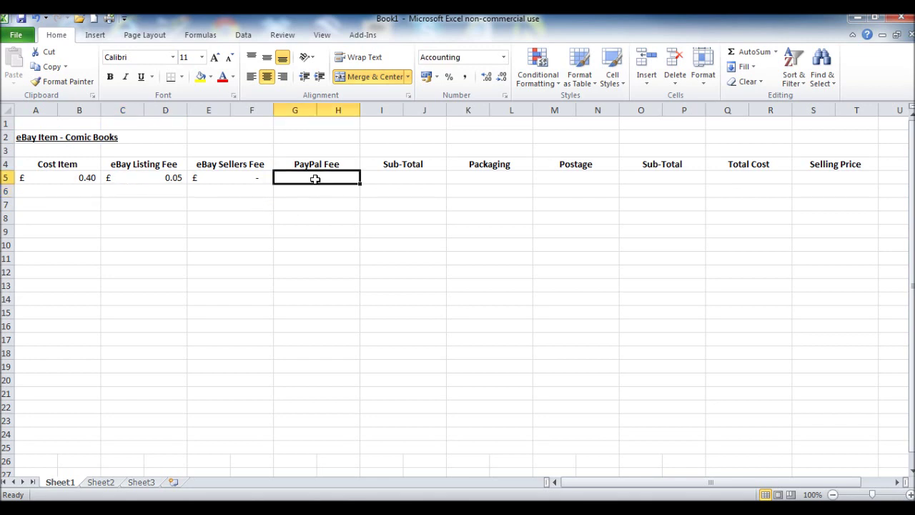
text(=)
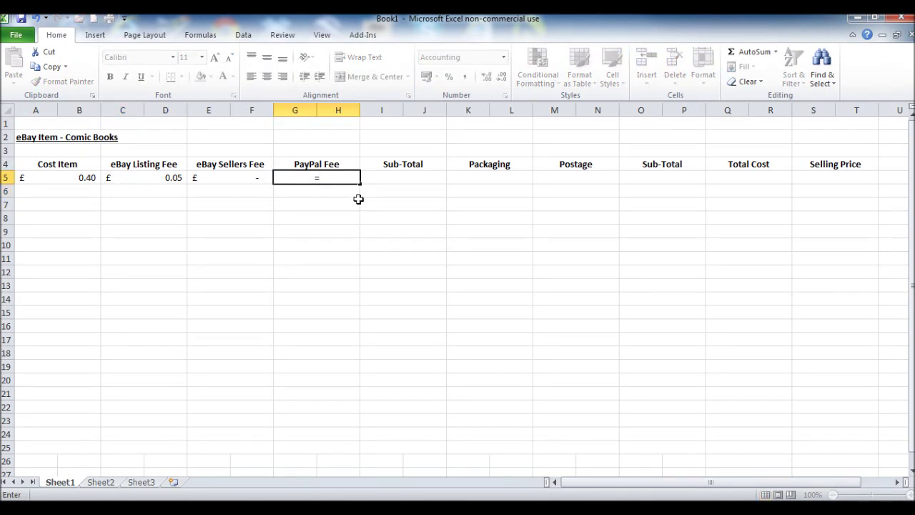
click(844, 179)
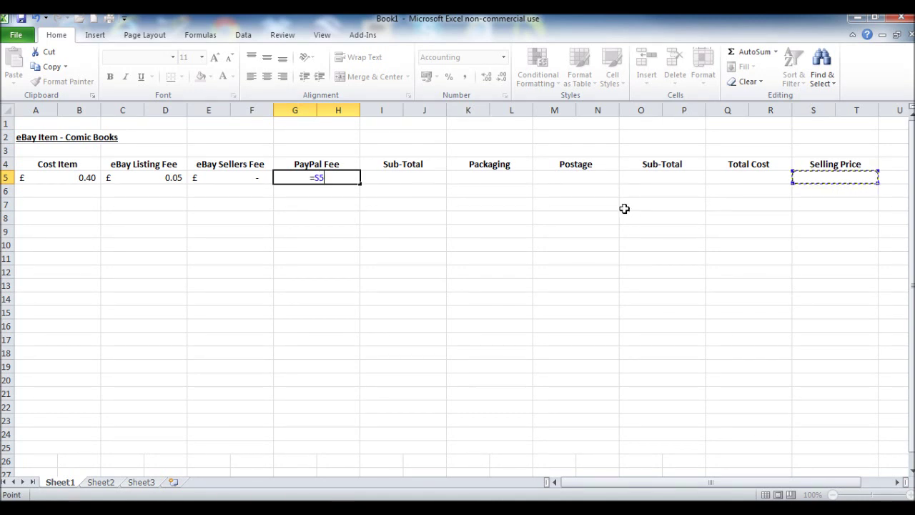
text(*0.0)
text(3)
key(Return)
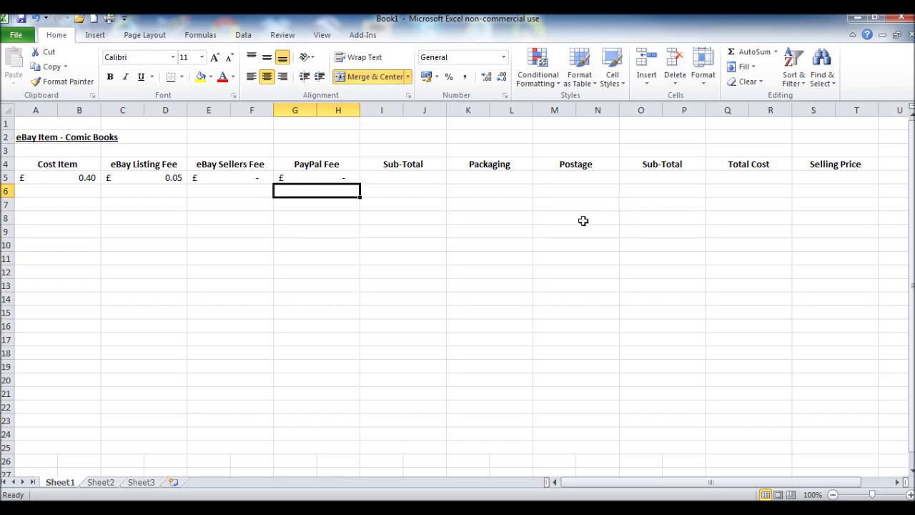
- Calculate the first Sub-Total in I5 with a SUM of the row 5 cells from Cost Item through PayPal Fee
click(412, 181)
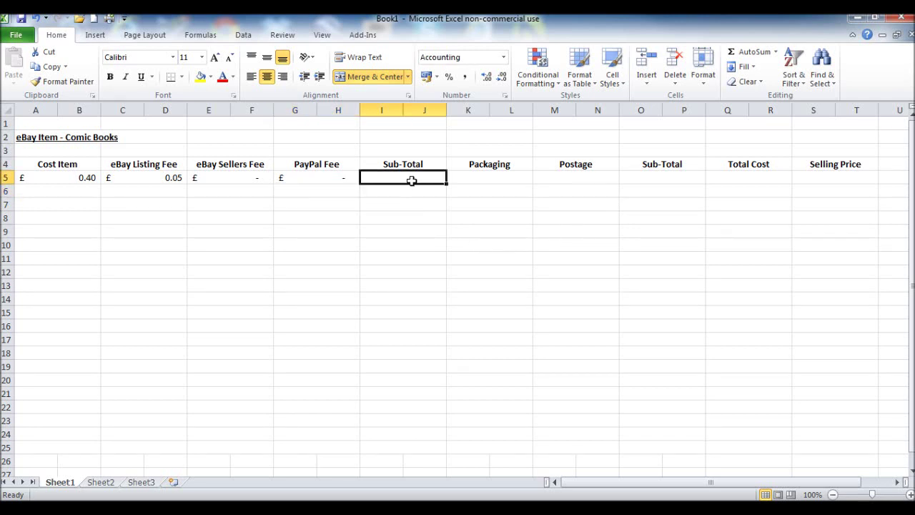
text(=sum)
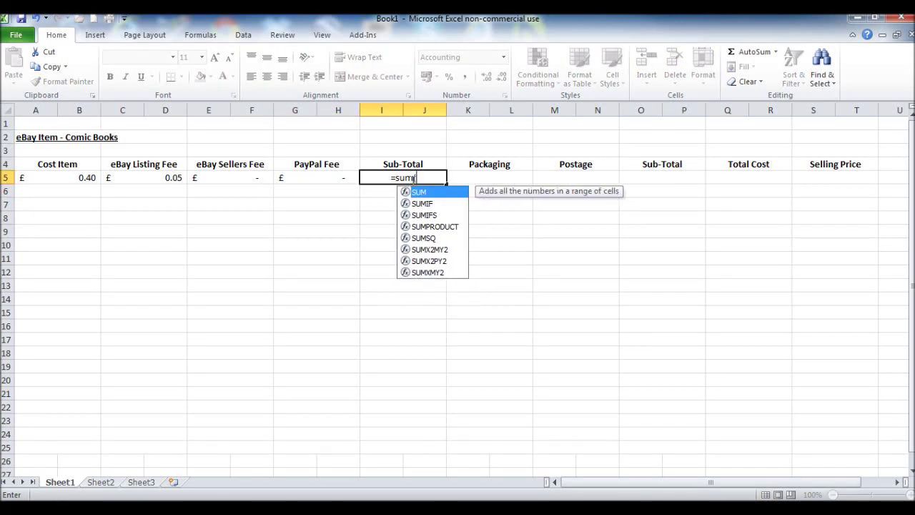
text(()
click(93, 177)
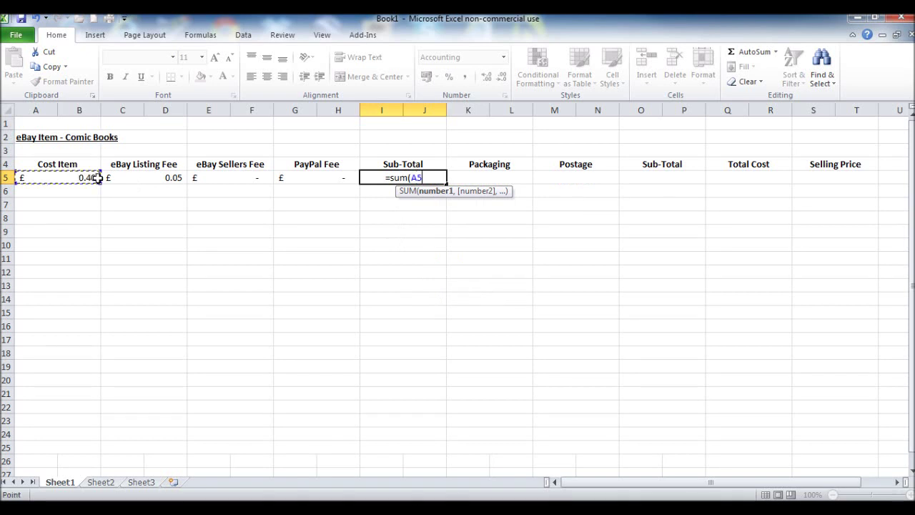
drag(98, 177, 321, 178)
key(Return)
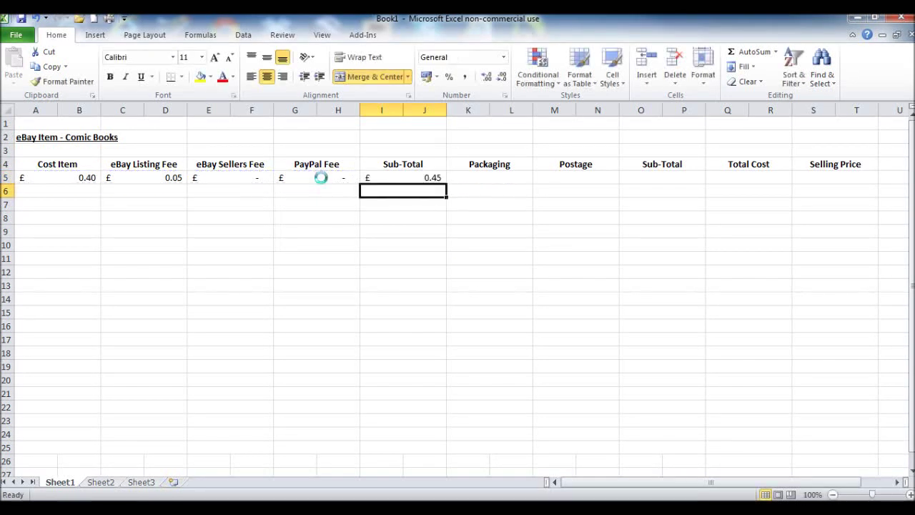
- Merge and center A3:J3 above the first five columns and enter the heading "Direct Product Cost"
drag(87, 151, 372, 150)
click(355, 78)
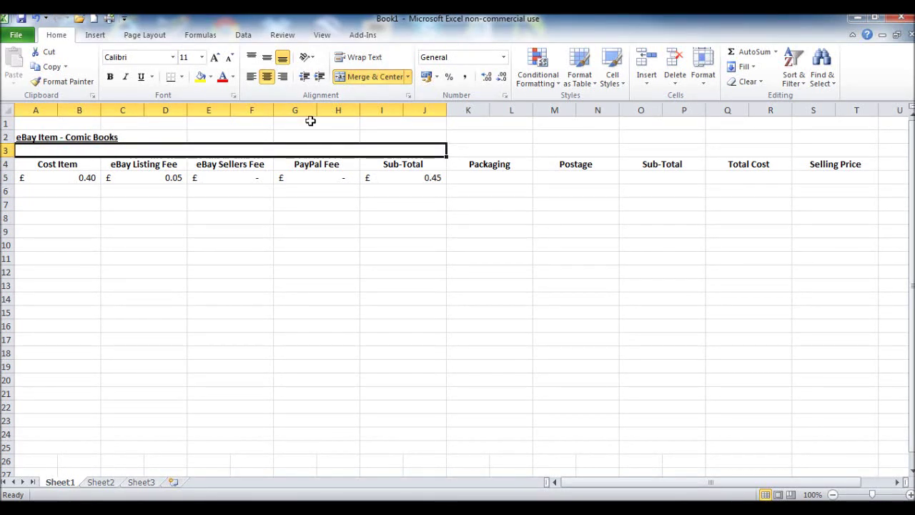
text(Direct)
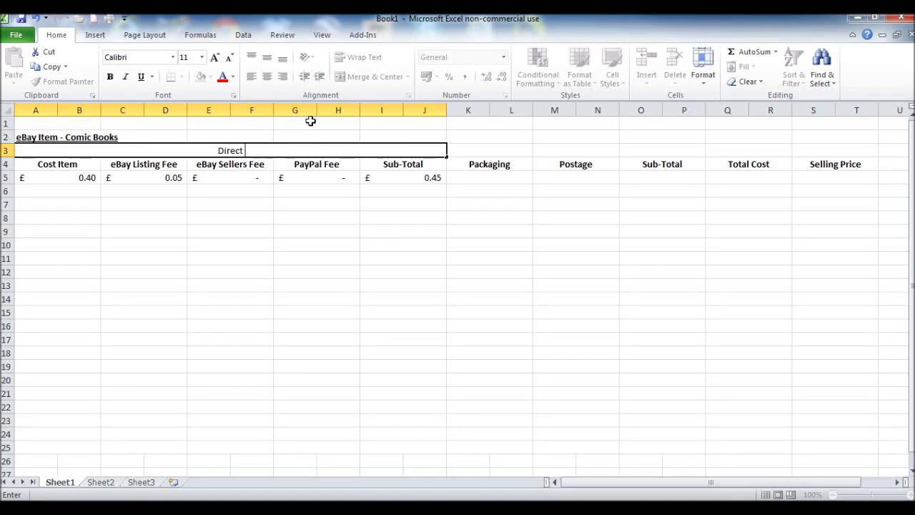
text( Product)
text( ost)
key(BackSpace)
key(BackSpace)
key(BackSpace)
text(Cost)
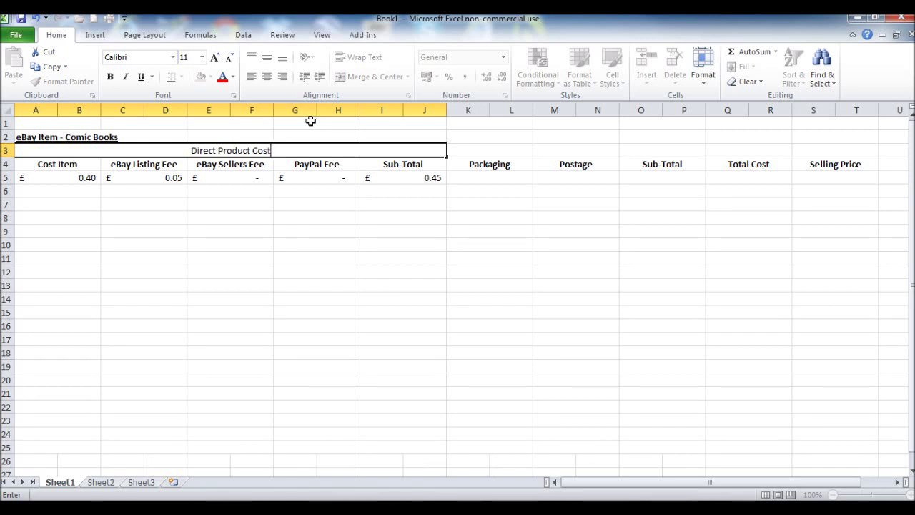
click(326, 228)
- Make the "Direct Product Cost" heading in row 3 bold and underlined
click(267, 153)
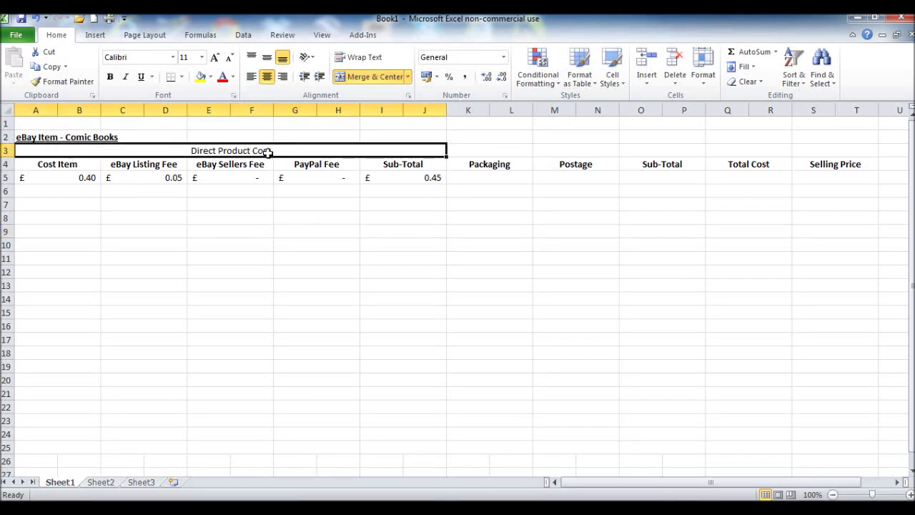
click(111, 77)
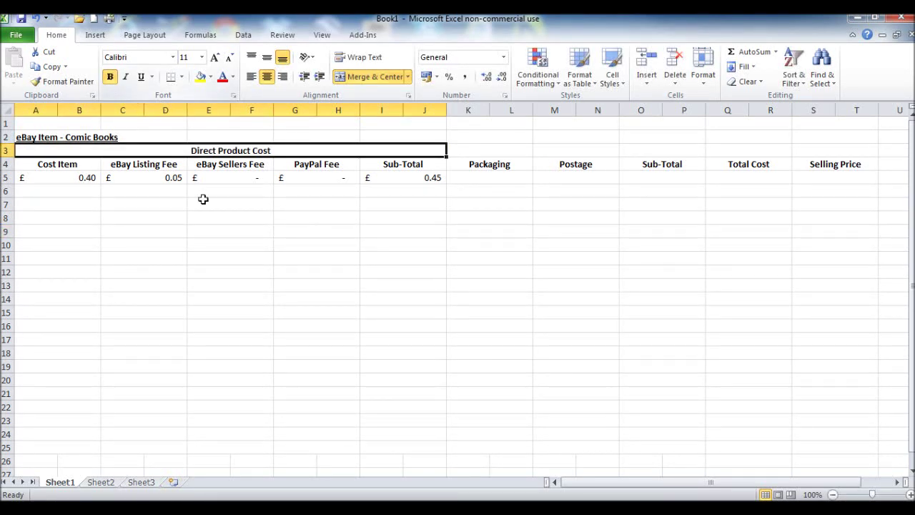
click(141, 77)
click(259, 199)
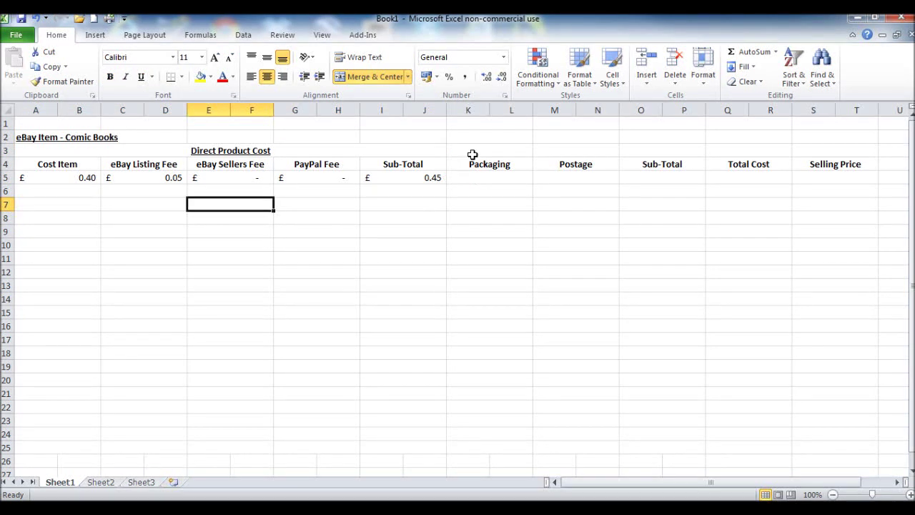
- Enter 0.06 under Packaging in K5 and 1.10 under Postage in M5
click(473, 180)
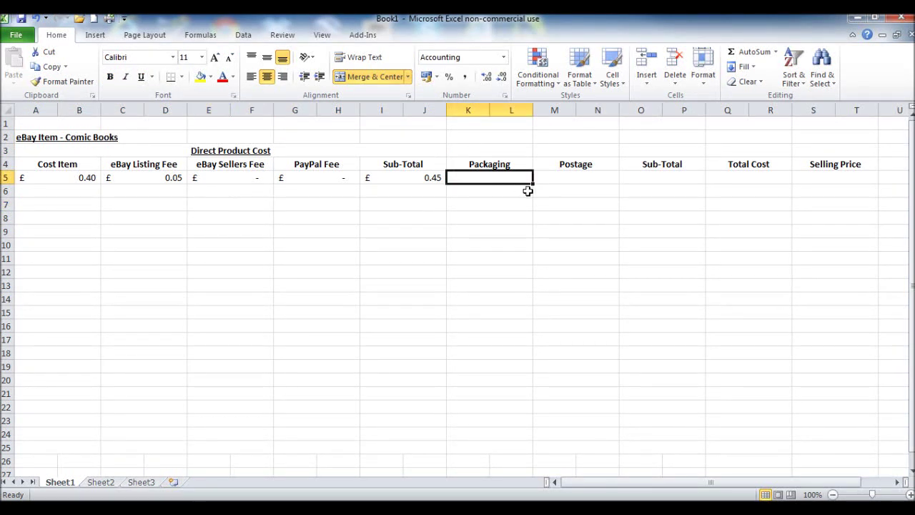
text(0)
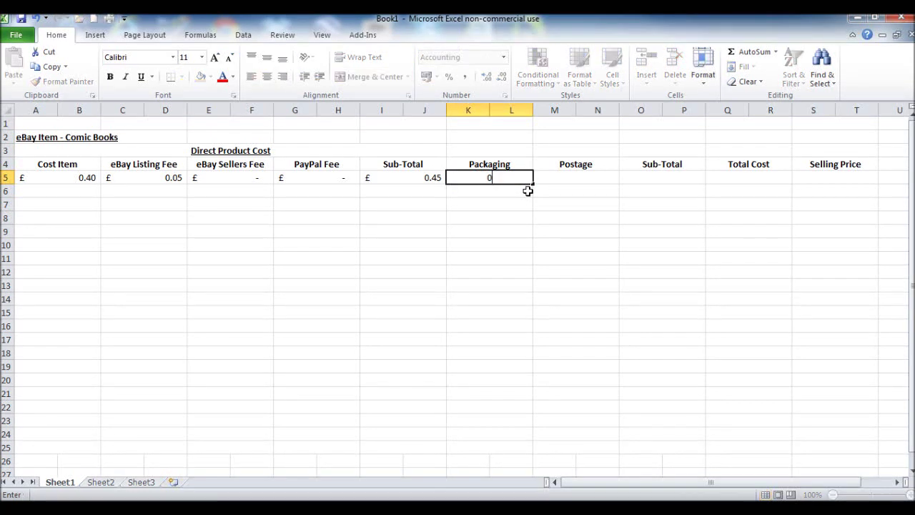
text(.06)
key(Tab)
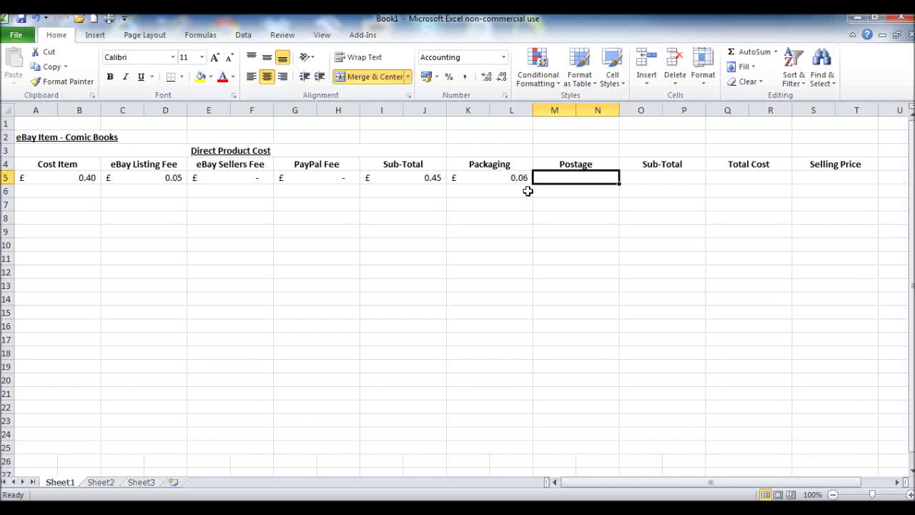
text(1.10)
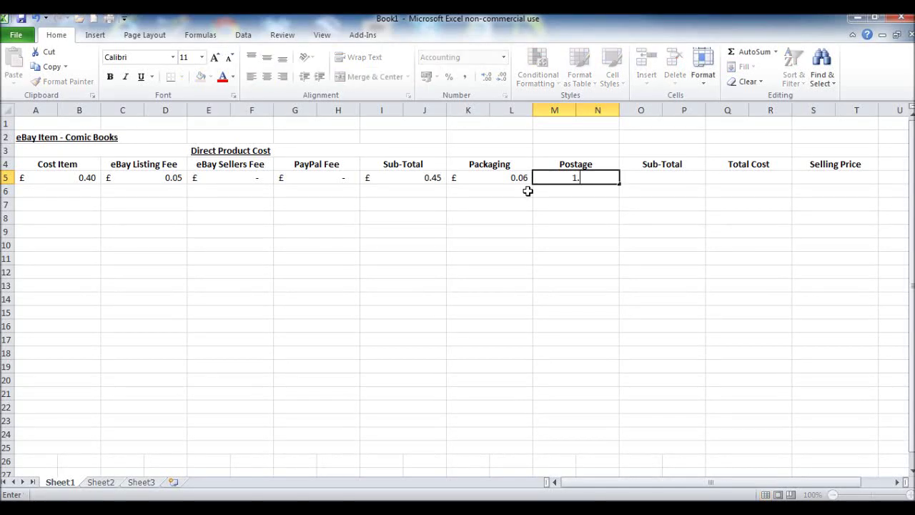
key(Tab)
- Calculate the second Sub-Total in O5 by summing Packaging and Postage over the range K5:N5
text(=)
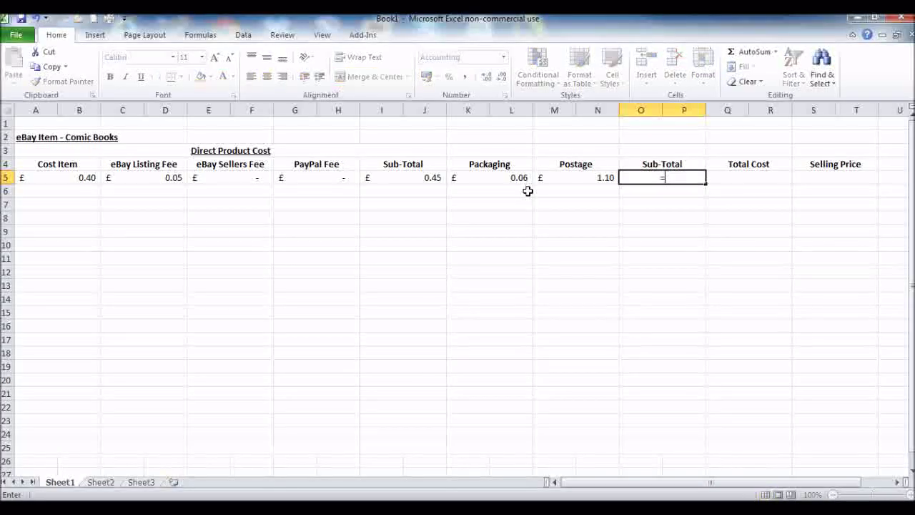
text(sum()
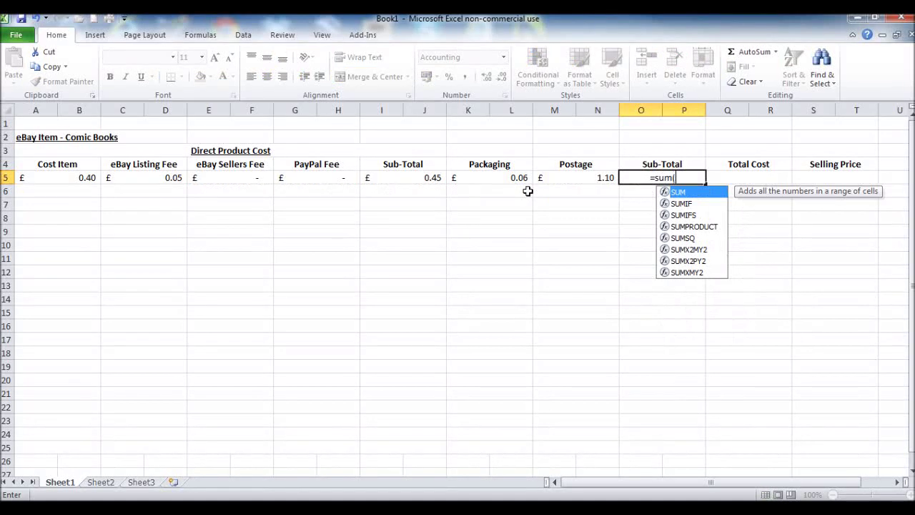
drag(524, 180, 554, 180)
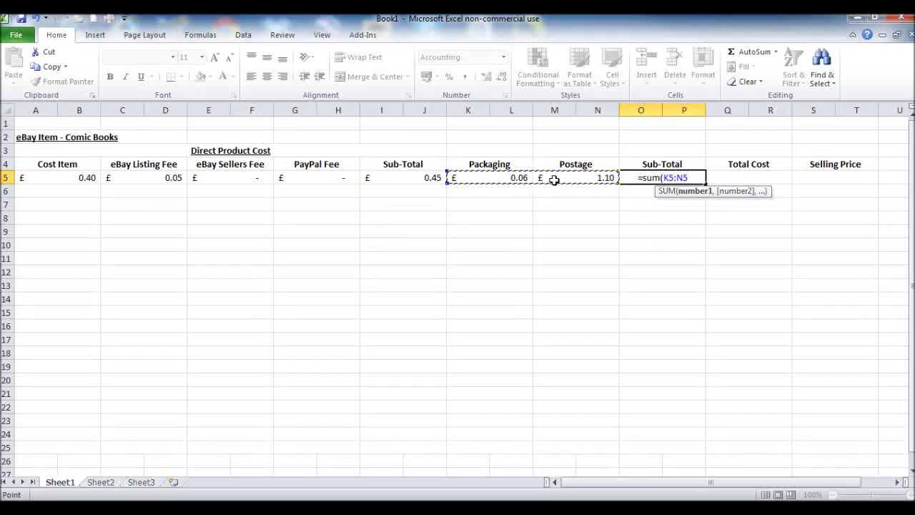
key(Return)
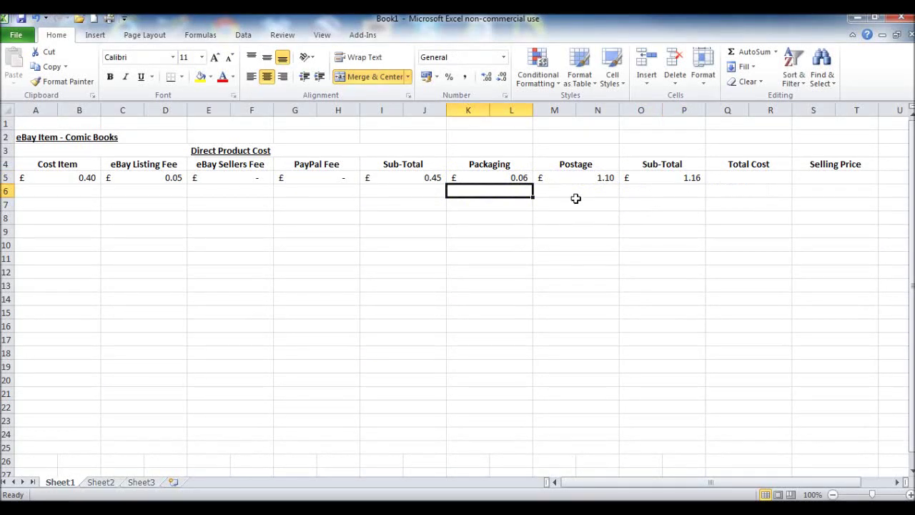
click(481, 175)
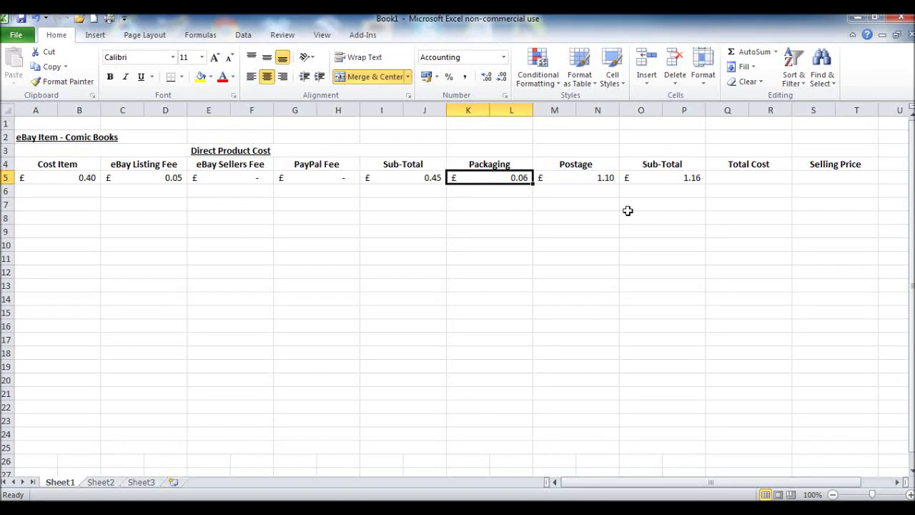
- Calculate the Total Cost in Q5 by adding the two sub-totals with the formula =I5+O5
click(751, 181)
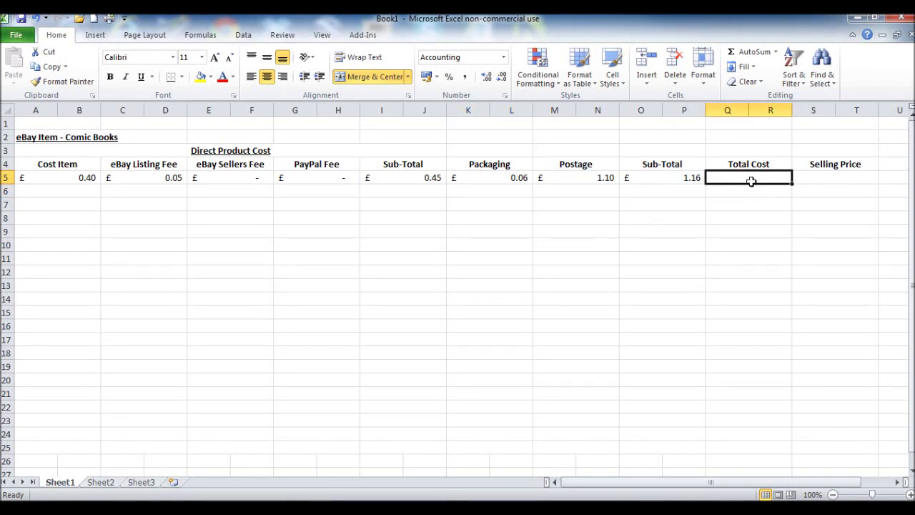
text(=)
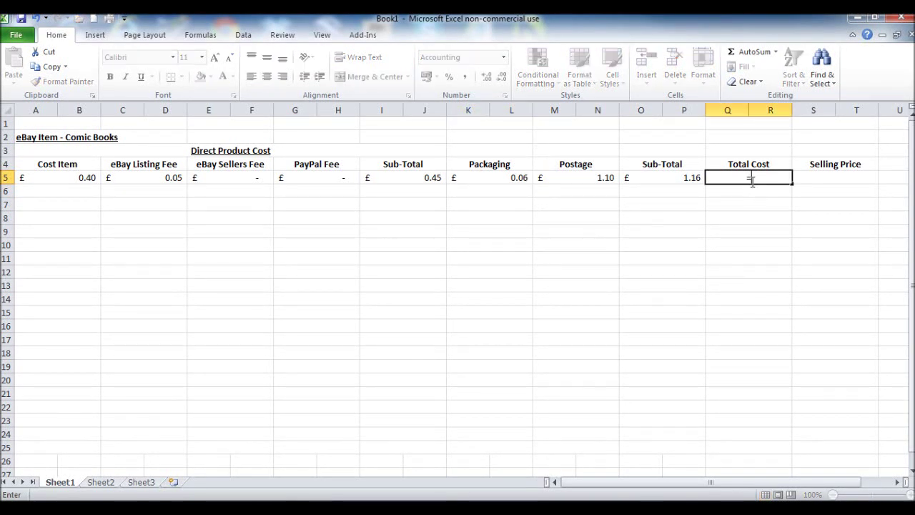
click(404, 179)
text(+)
click(674, 184)
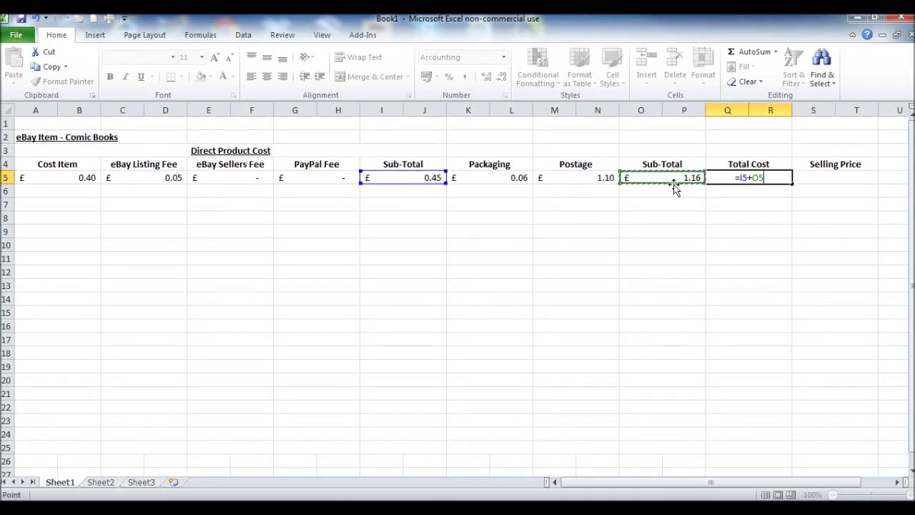
key(Return)
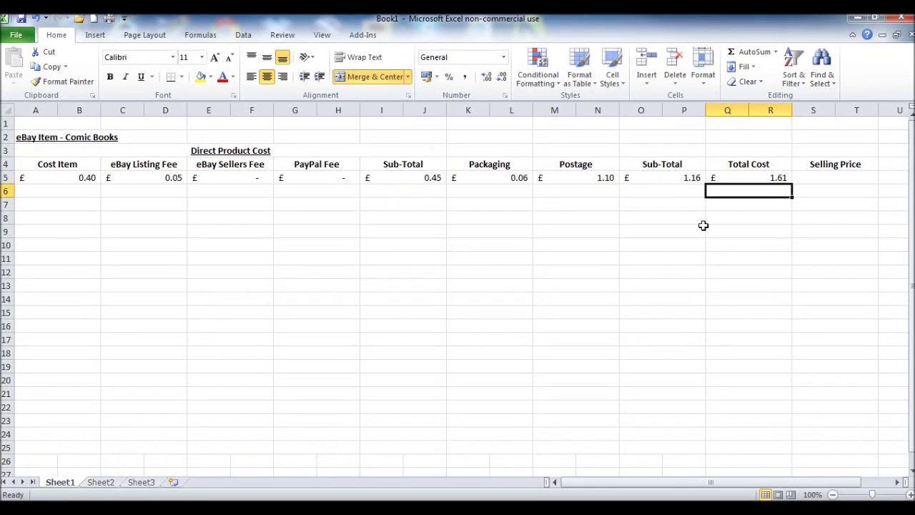
- Add thin top and bottom borders to the Total Cost value in Q5
right_click(720, 175)
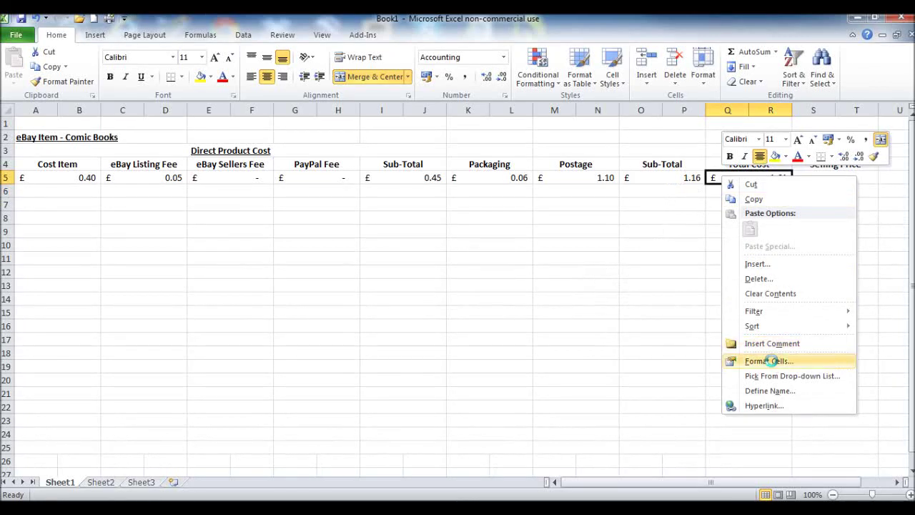
click(773, 360)
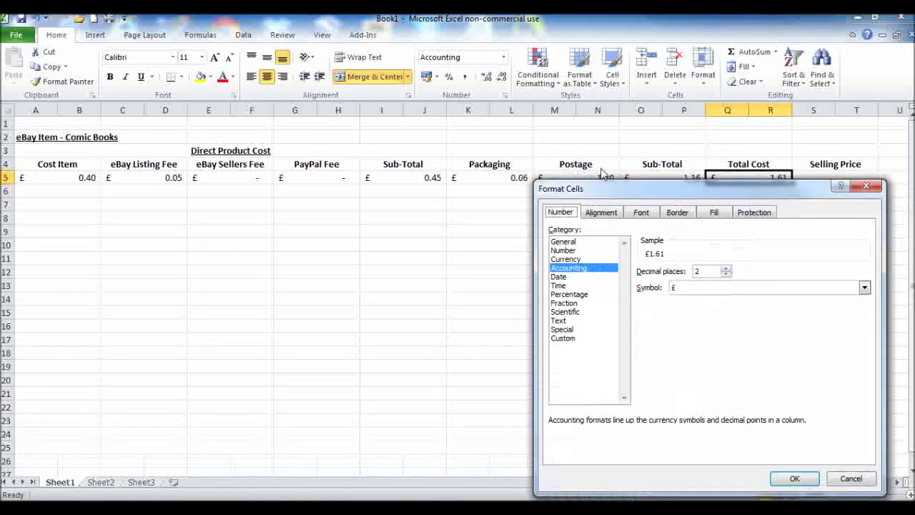
click(564, 176)
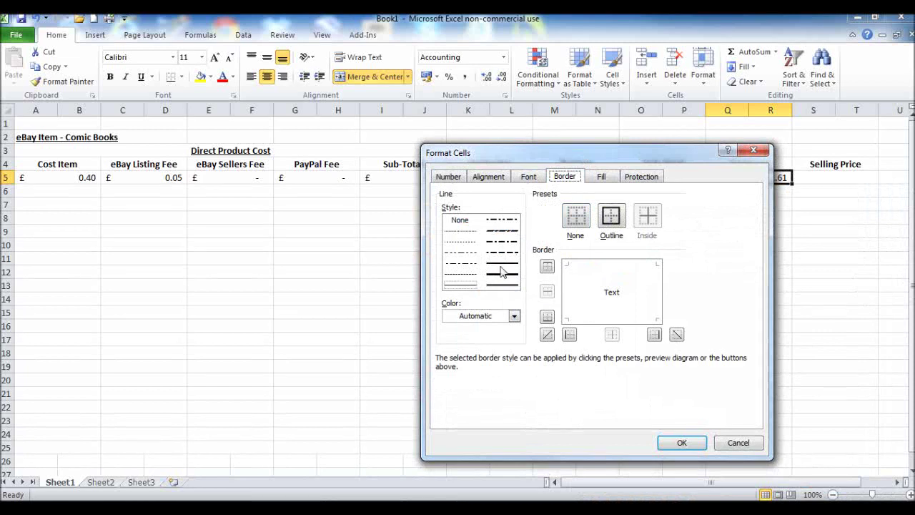
click(592, 276)
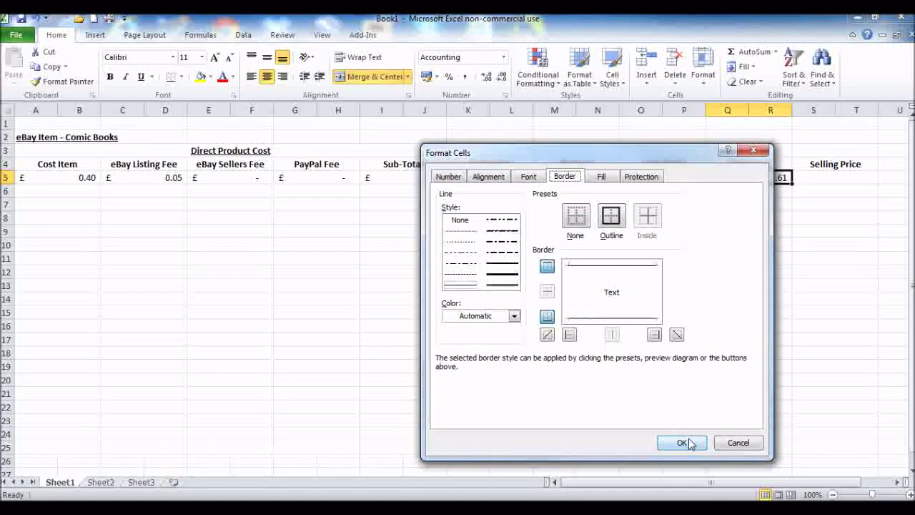
click(682, 442)
drag(600, 339, 558, 335)
- Make the Total Cost value in Q5 and both Sub-Total values in I5 and O5 bold
click(756, 177)
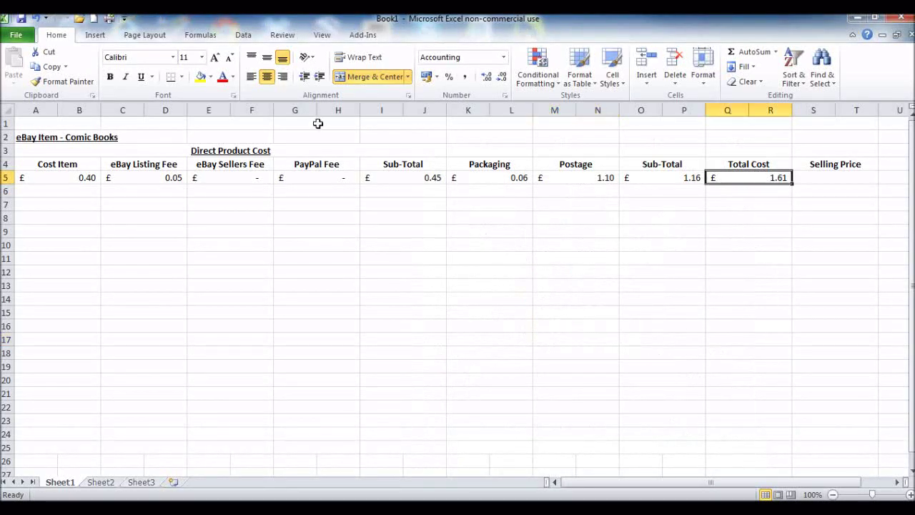
click(113, 79)
click(635, 179)
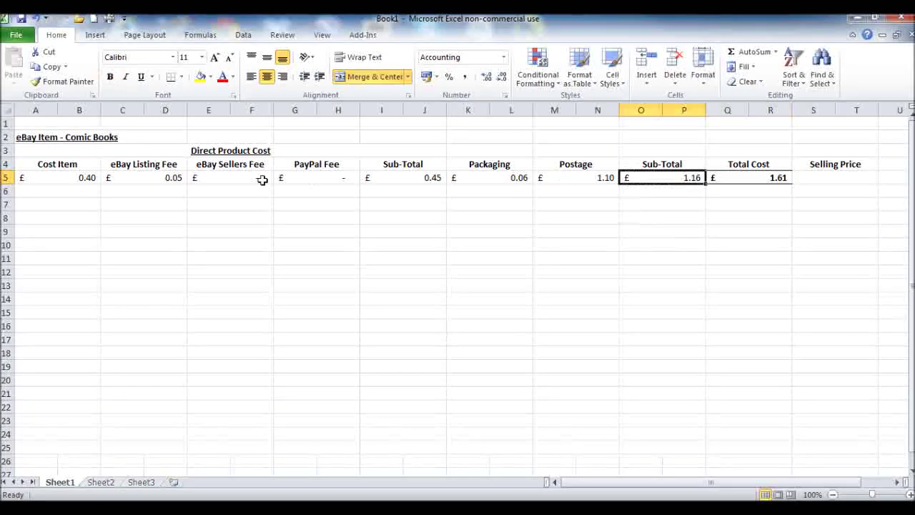
ctrl+click(405, 180)
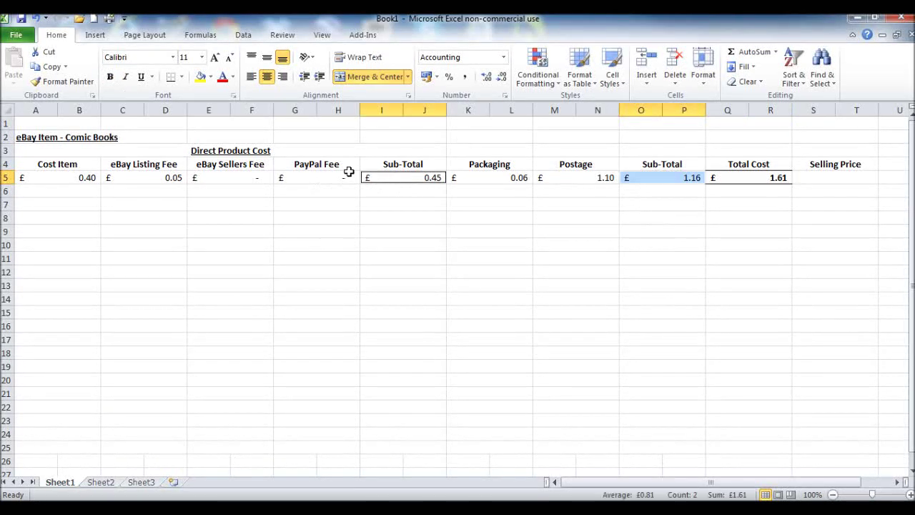
click(110, 76)
click(355, 280)
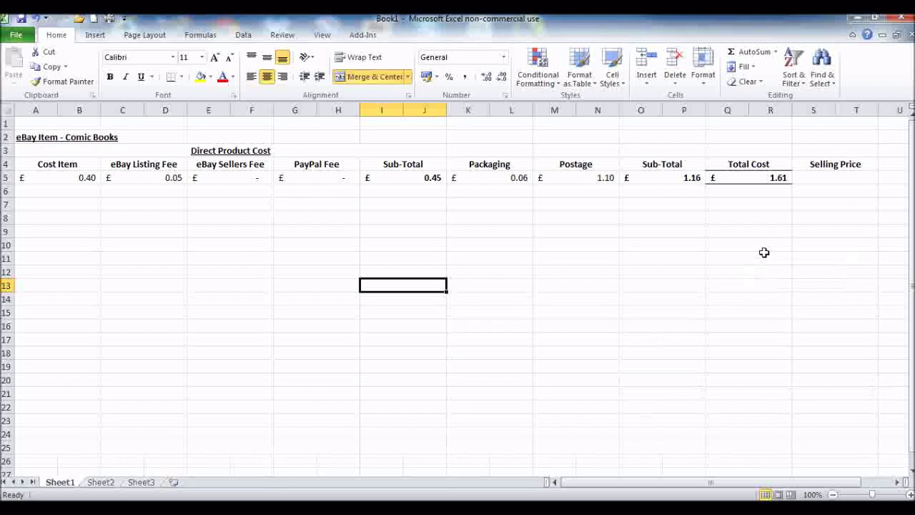
- Add the heading "Profit/Loss" in U4, after the Selling Price column
drag(759, 483, 832, 480)
click(848, 176)
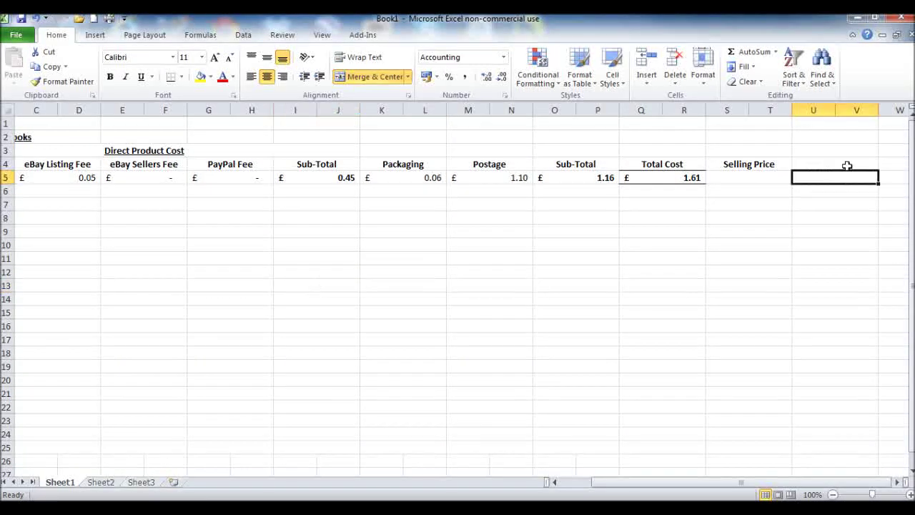
click(847, 164)
text(Profit/Loss)
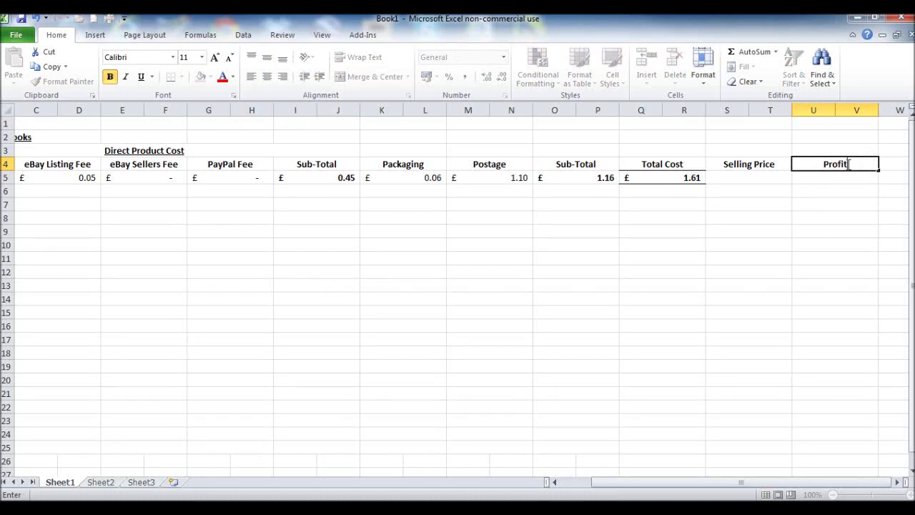
key(Return)
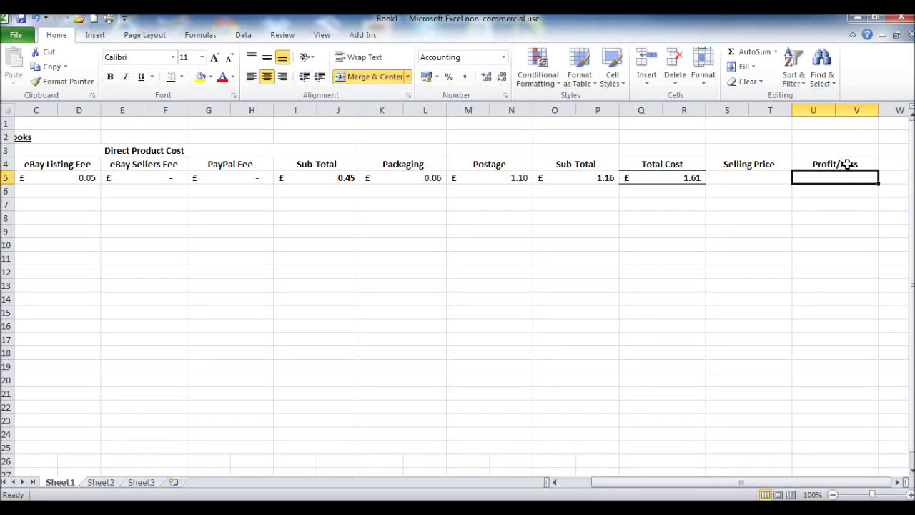
- Enter =1.50 as the Selling Price in S5
click(751, 180)
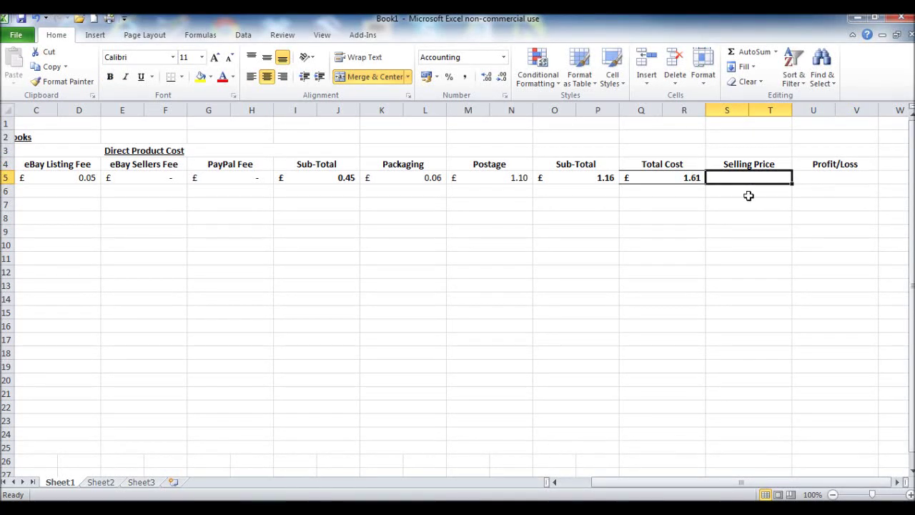
text(=)
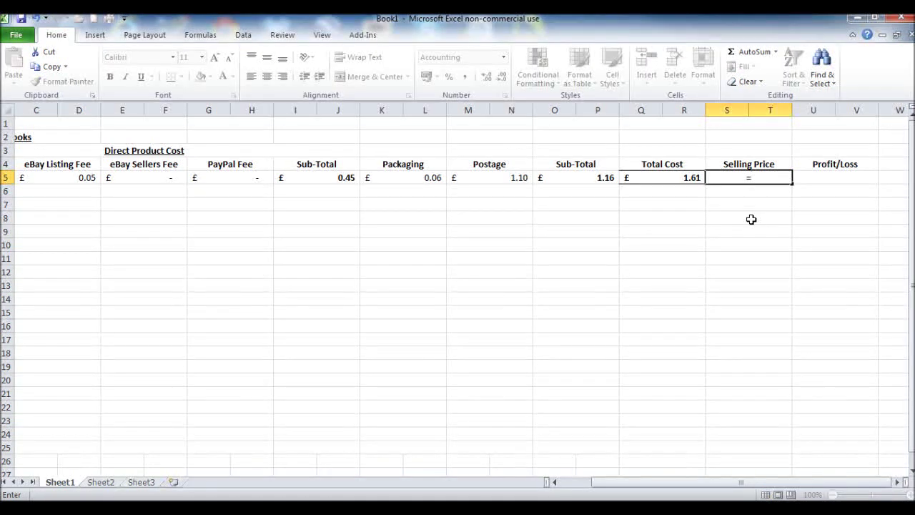
text(1.50)
key(Return)
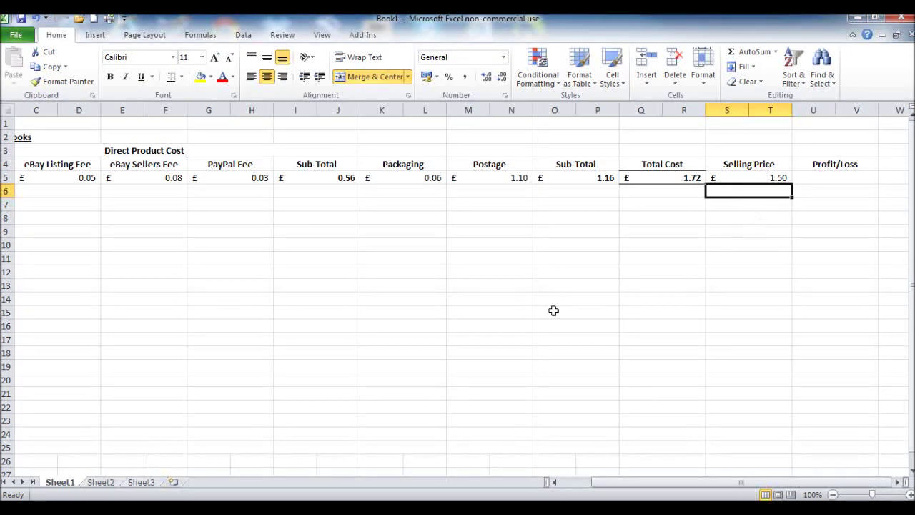
- Check how the eBay Sellers Fee in E5 and the PayPal Fee in G5 respond to the Selling Price
click(729, 337)
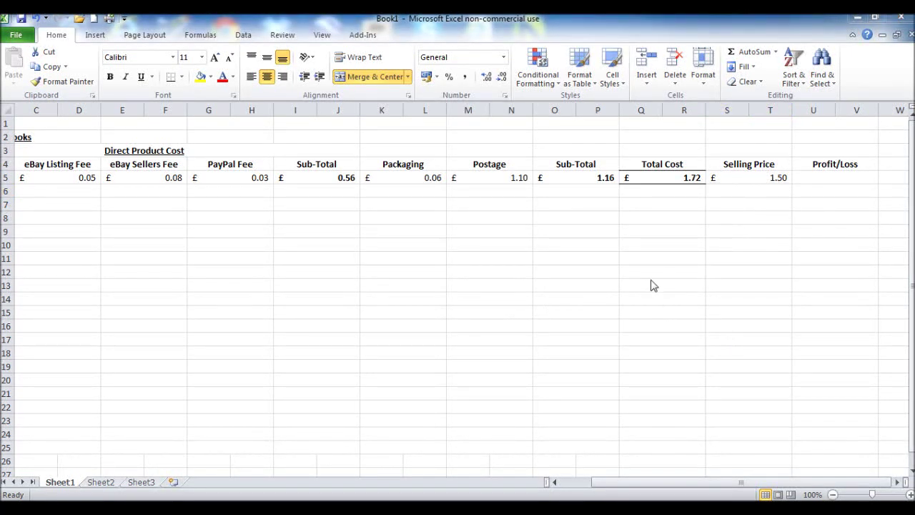
click(747, 198)
click(828, 179)
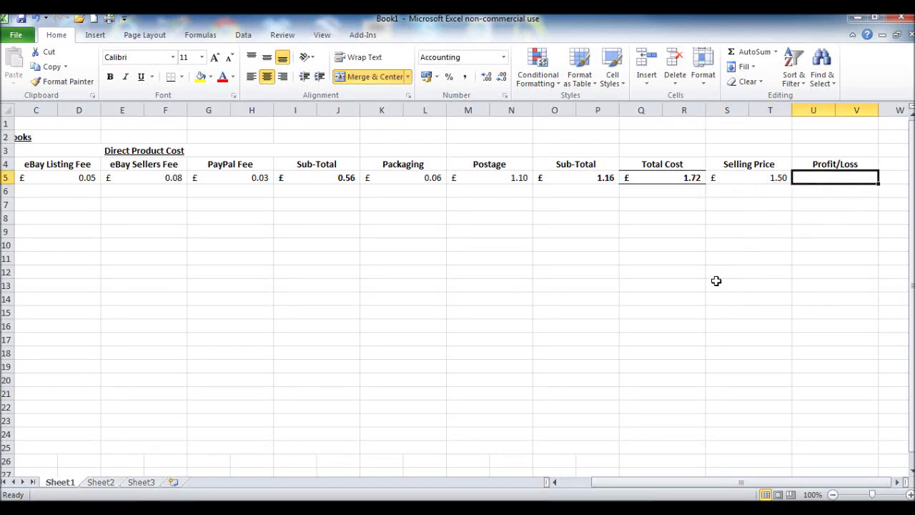
click(750, 178)
click(245, 180)
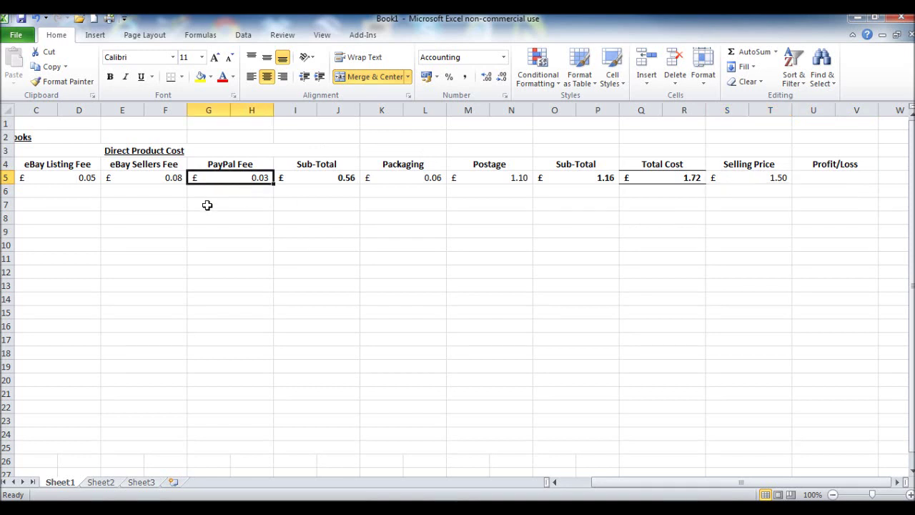
click(154, 183)
click(228, 178)
click(158, 180)
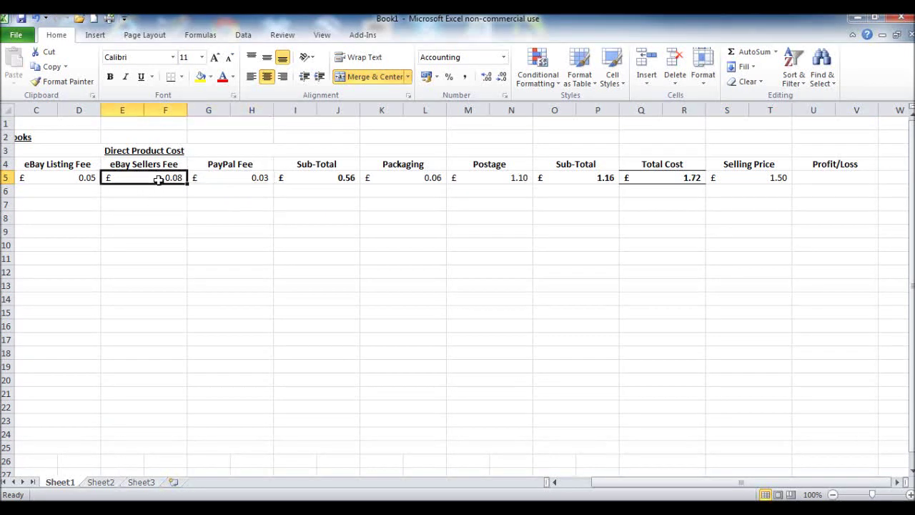
click(221, 178)
click(164, 182)
click(236, 183)
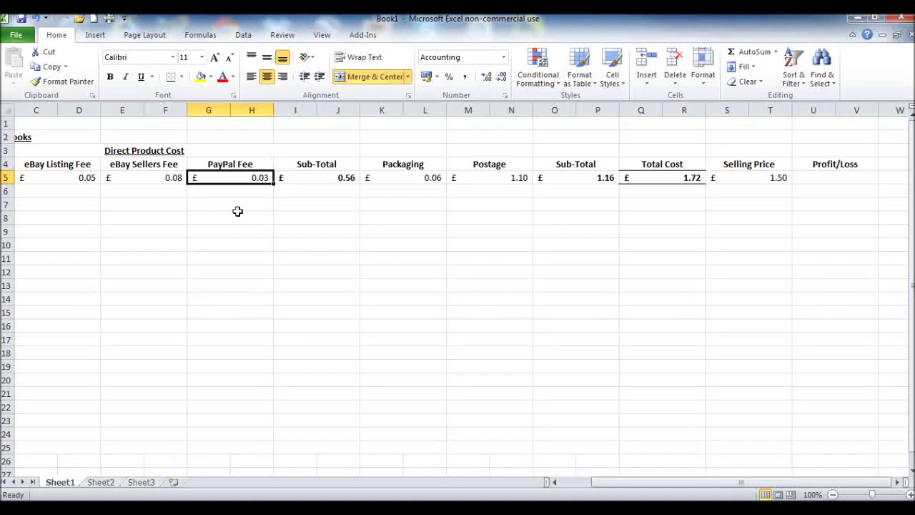
- Calculate the Profit/Loss in U5 by subtracting Total Cost from Selling Price with the formula =S5-Q5
click(844, 179)
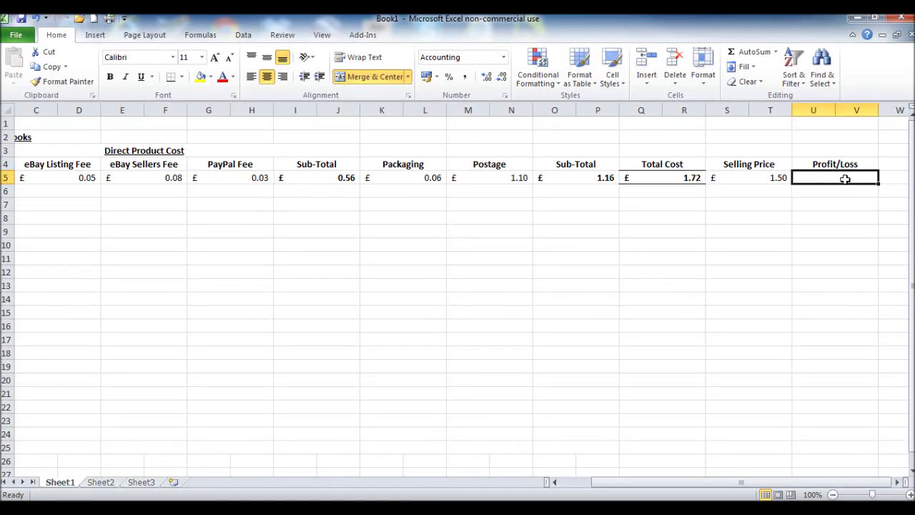
text(=)
click(745, 172)
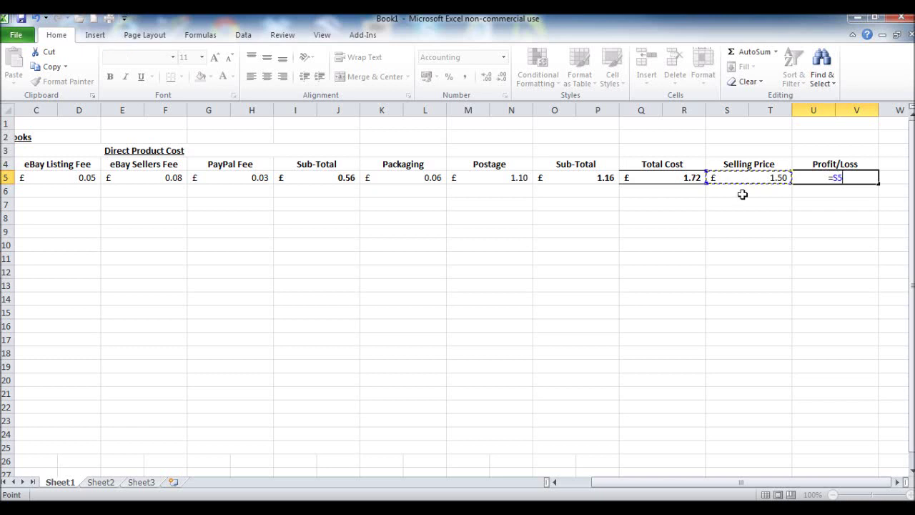
text(-)
click(680, 181)
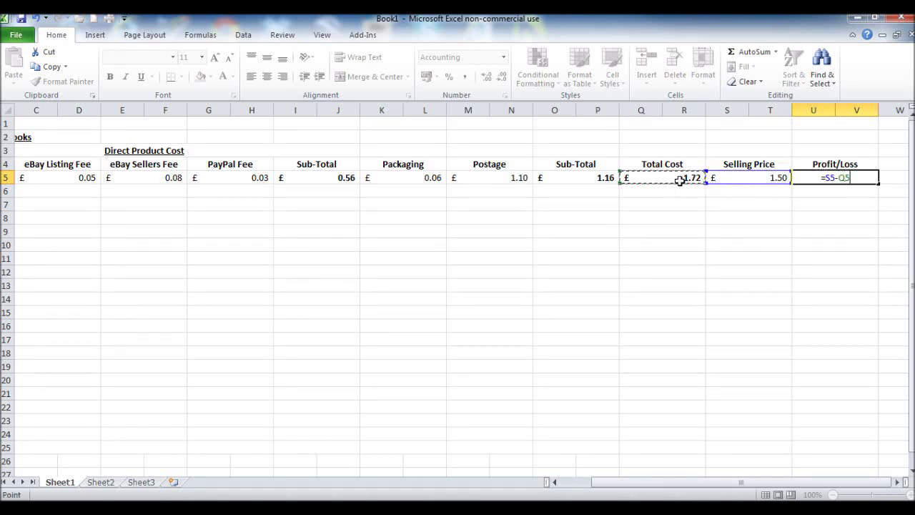
key(Return)
- Format the Profit/Loss value in U5 as bold with a red font
click(825, 180)
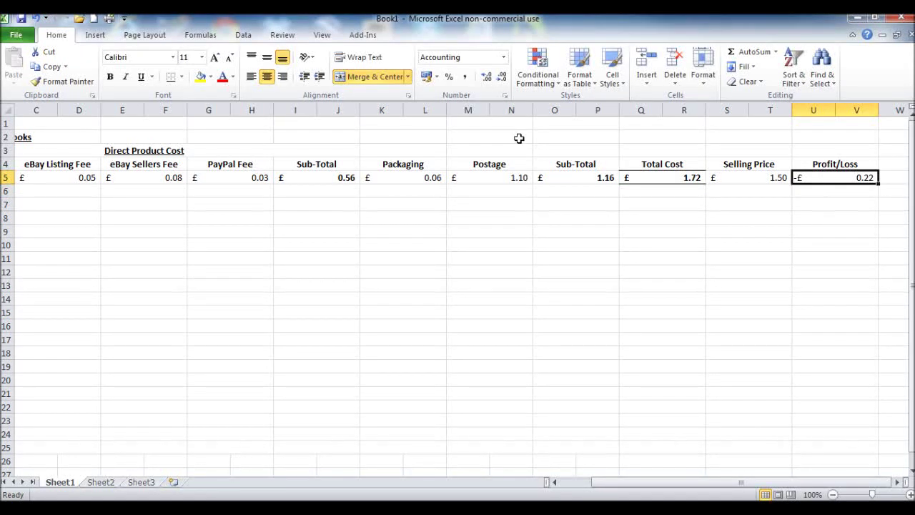
click(223, 79)
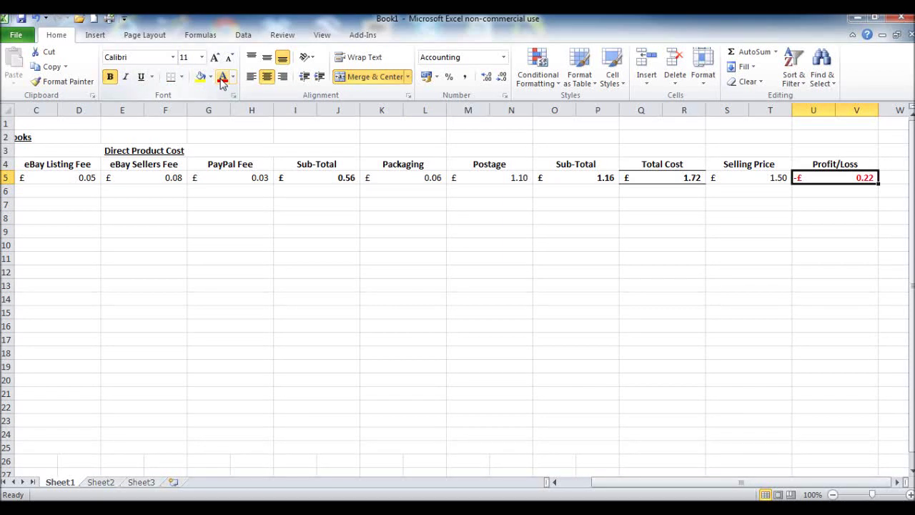
click(631, 341)
mouse_move(757, 484)
mouse_down()
mouse_move(686, 492)
mouse_move(754, 493)
mouse_up()
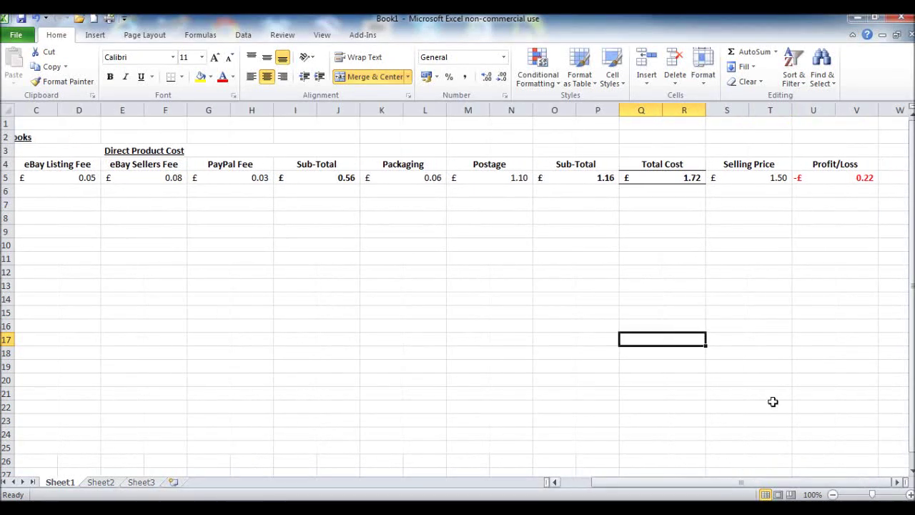
- Set the Selling Price in S5 to 1.75
click(759, 177)
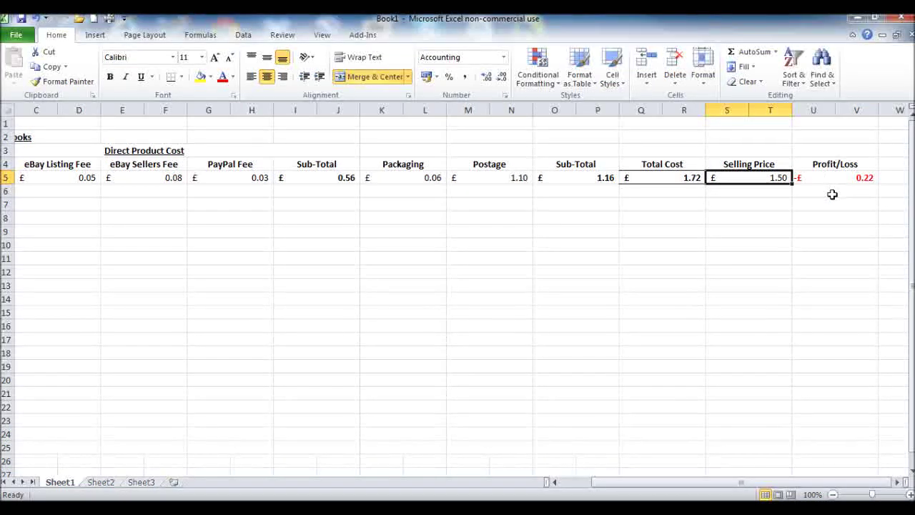
text(1)
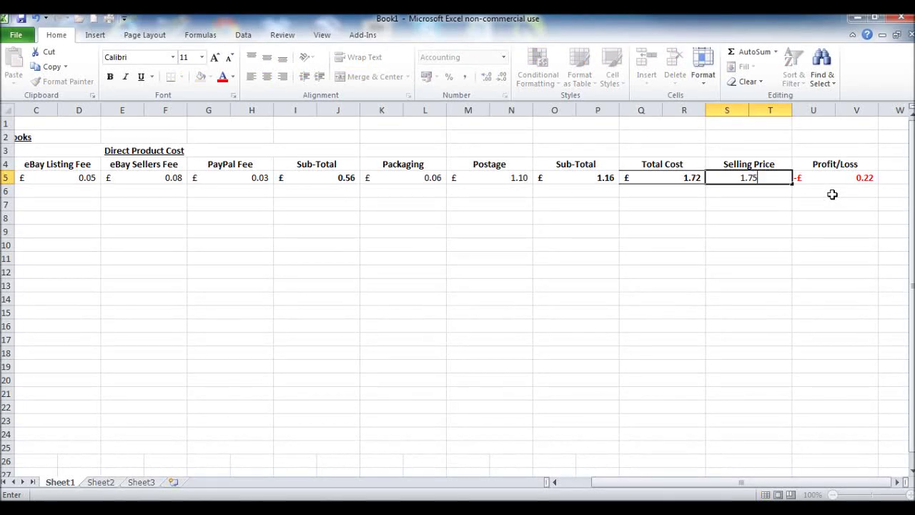
key(Return)
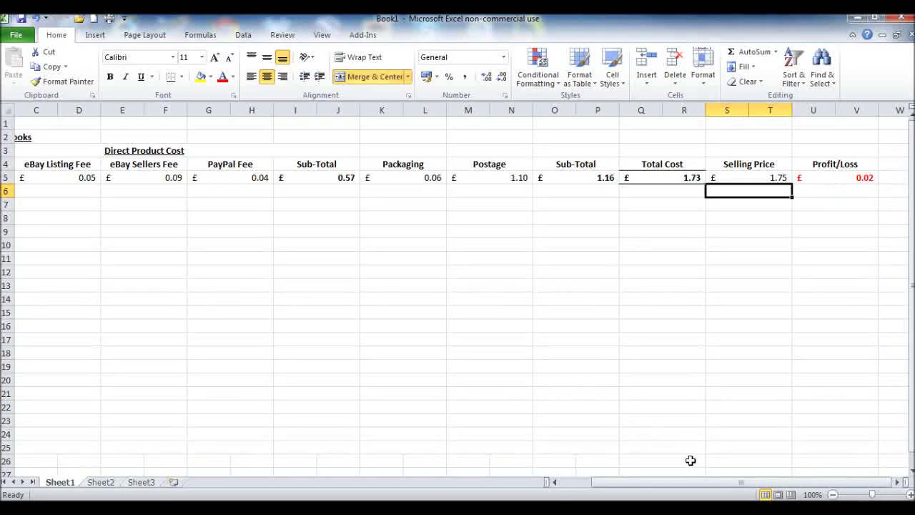
mouse_move(696, 490)
mouse_down()
mouse_move(606, 484)
mouse_move(696, 488)
mouse_up()
- Set the Selling Price in S5 to 2.00
click(752, 176)
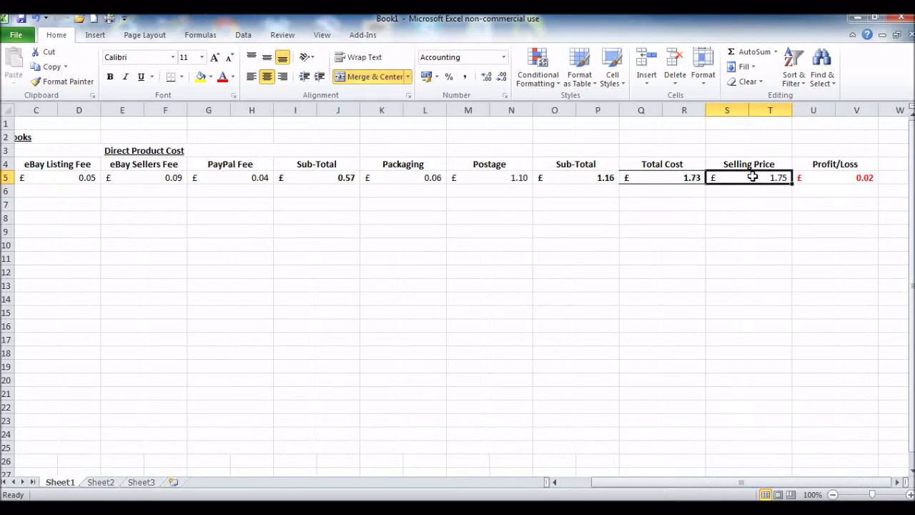
text(2.0)
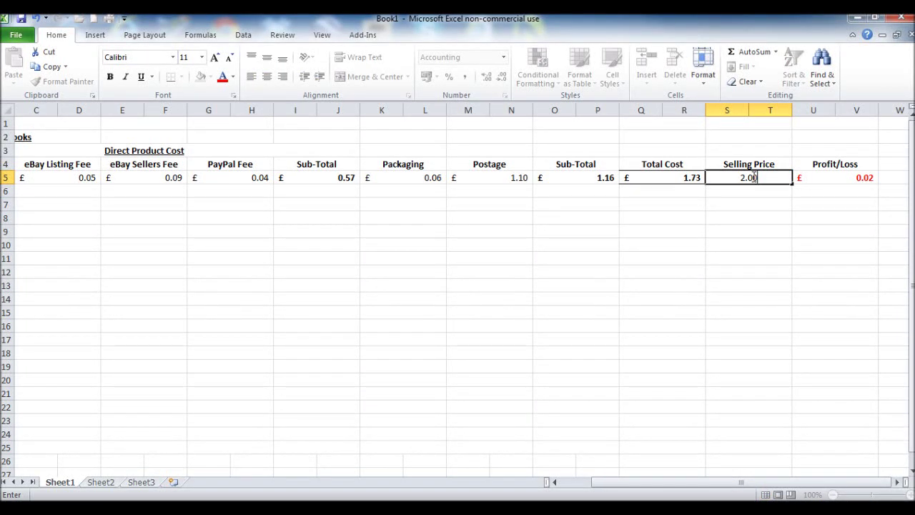
key(Return)
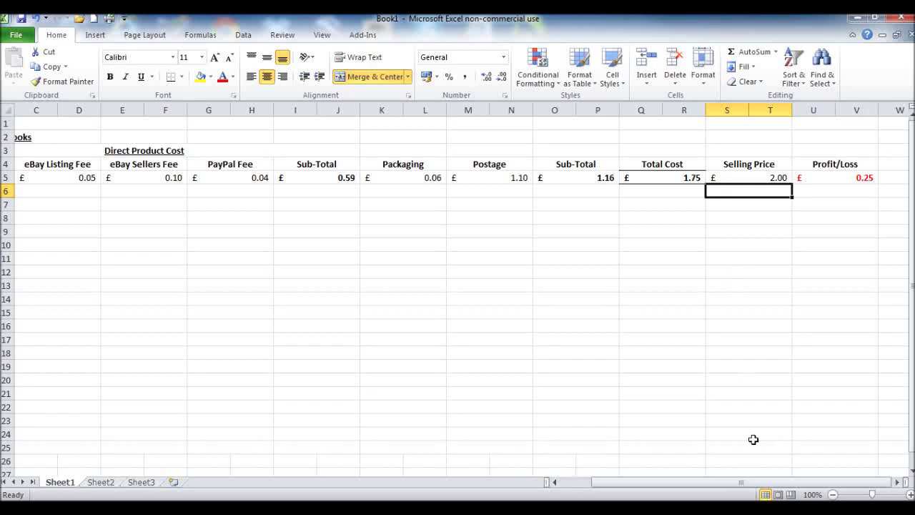
drag(729, 482, 774, 493)
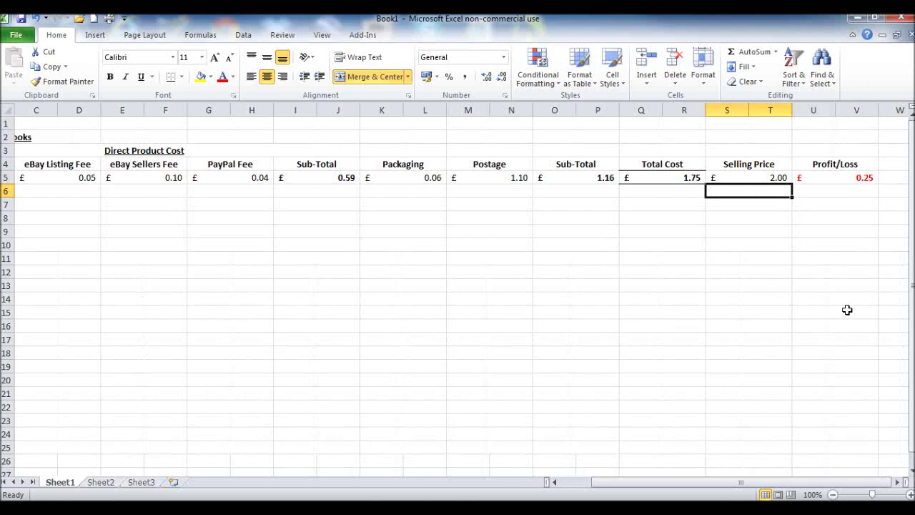
- Change the font colour of the Profit/Loss value in U5 to a light olive green
click(874, 185)
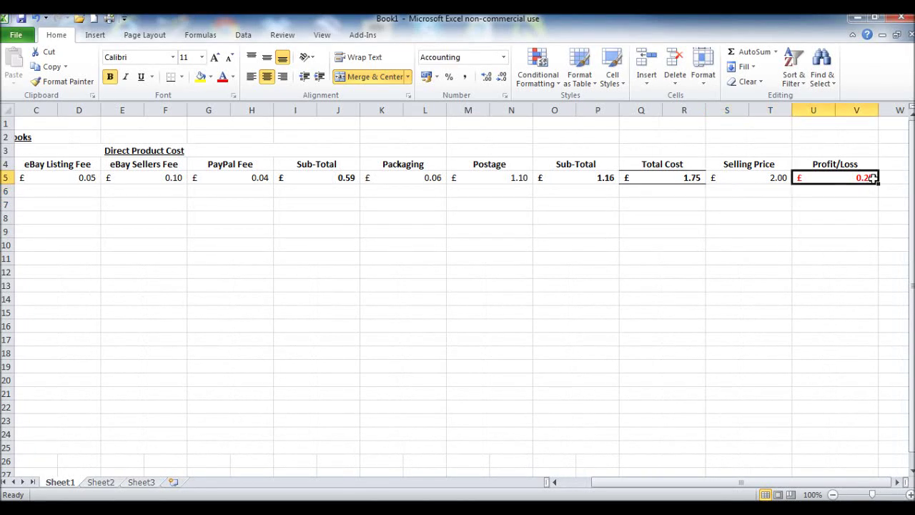
click(233, 77)
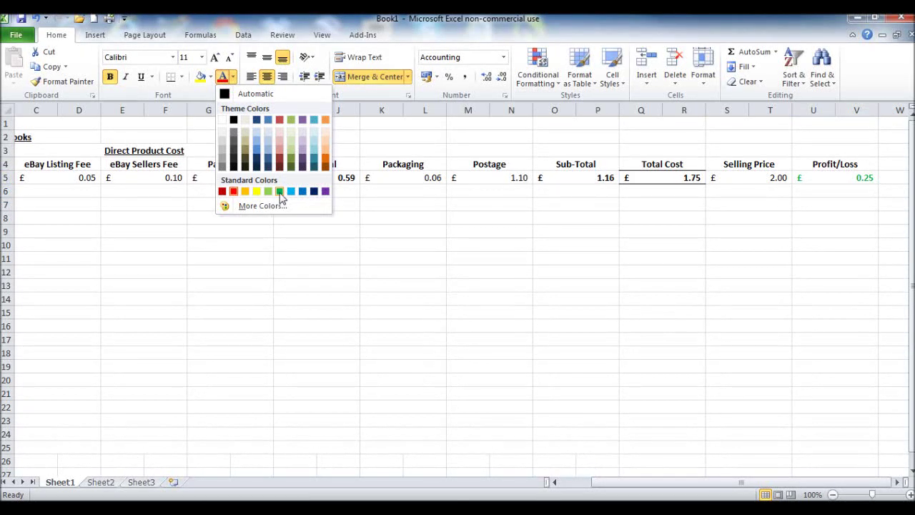
click(291, 131)
click(501, 301)
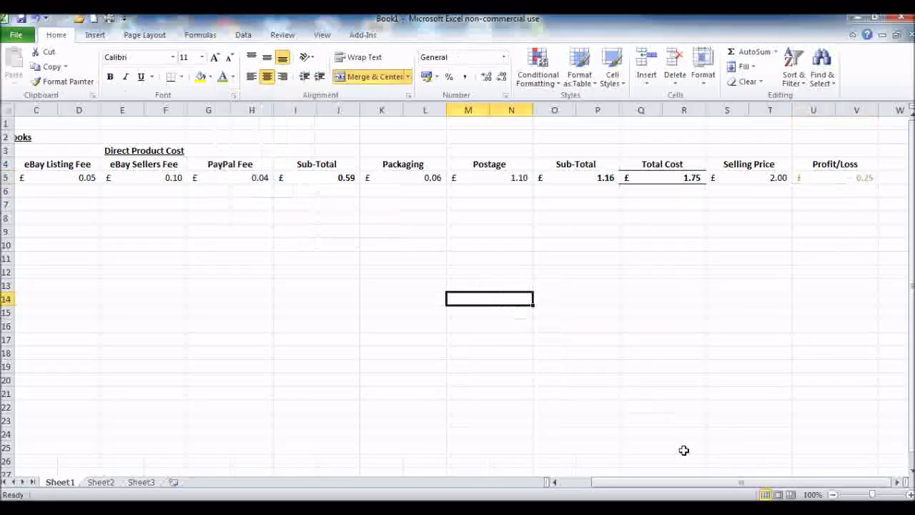
- Fill the first comic's row from A5 to the Profit/Loss column down into row 6
drag(673, 486, 587, 439)
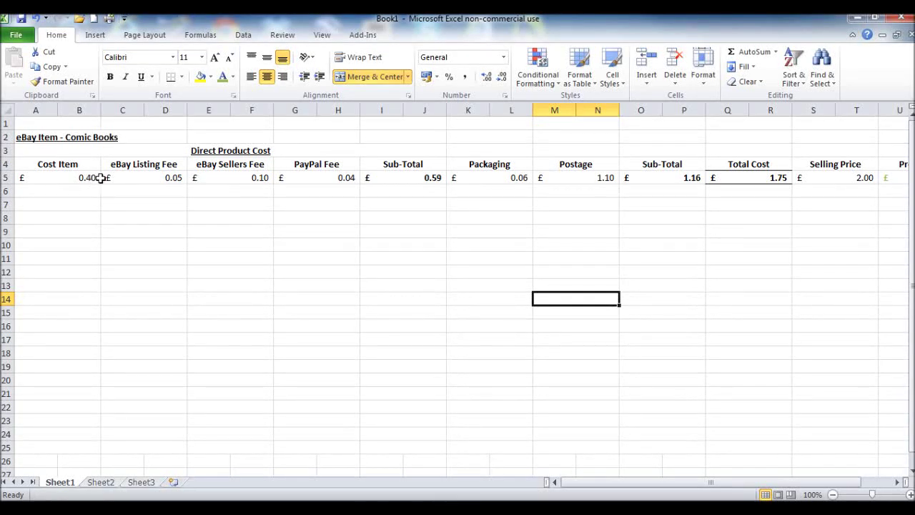
drag(103, 178, 832, 197)
click(768, 270)
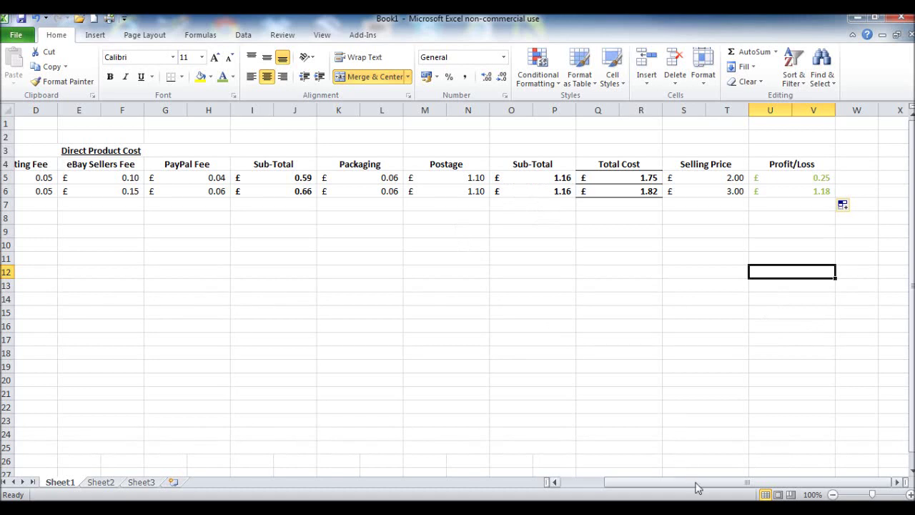
- Clear the eBay Listing Fee, eBay Sellers Fee and Selling Price entries in row 6
drag(694, 484, 606, 484)
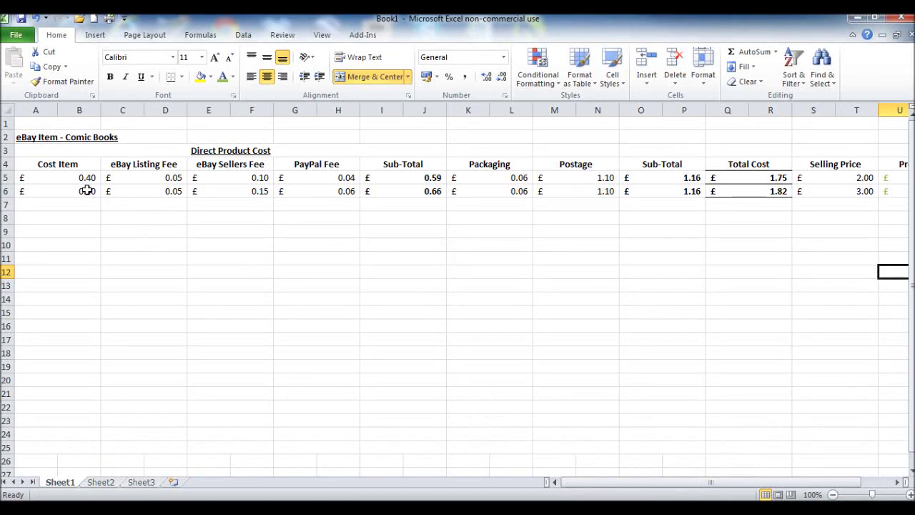
click(224, 193)
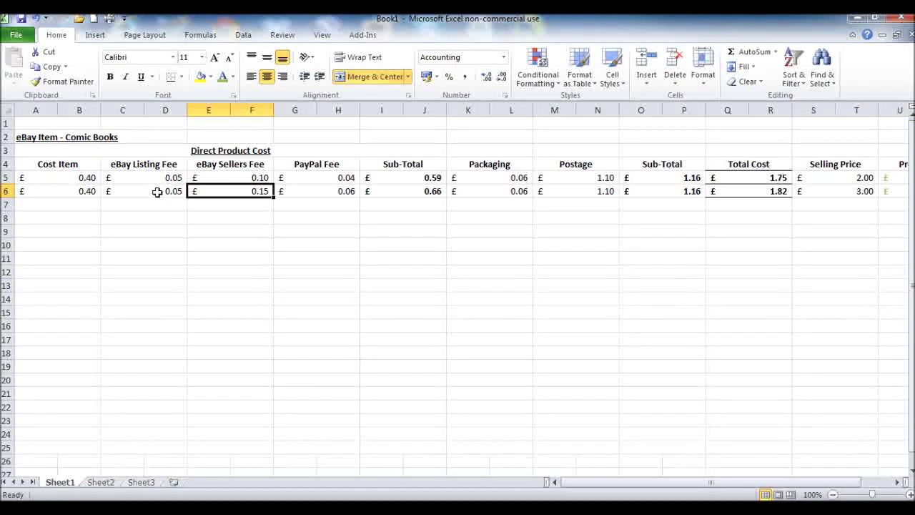
drag(157, 192, 214, 193)
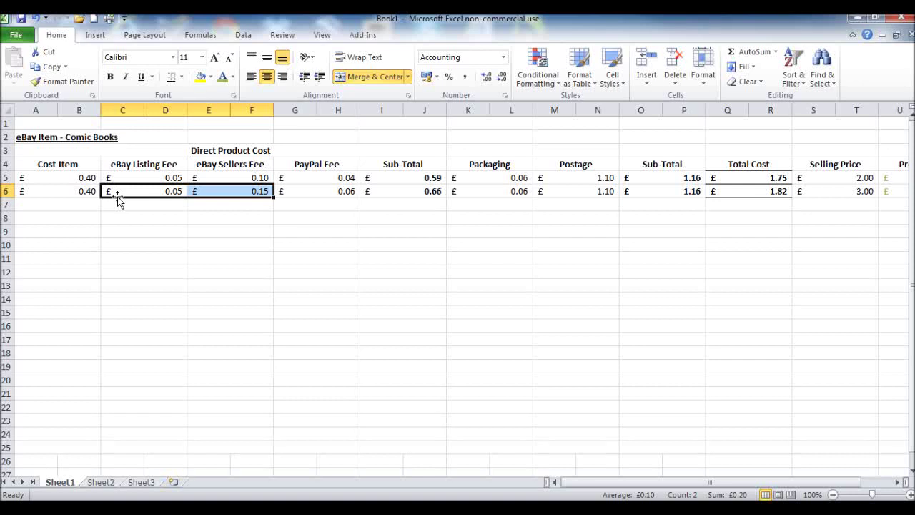
key(Delete)
click(313, 194)
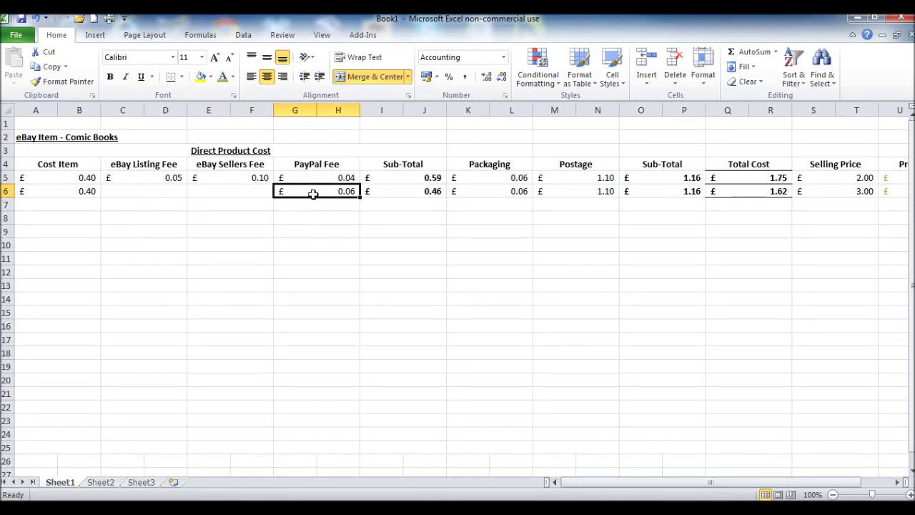
double_click(314, 193)
click(336, 219)
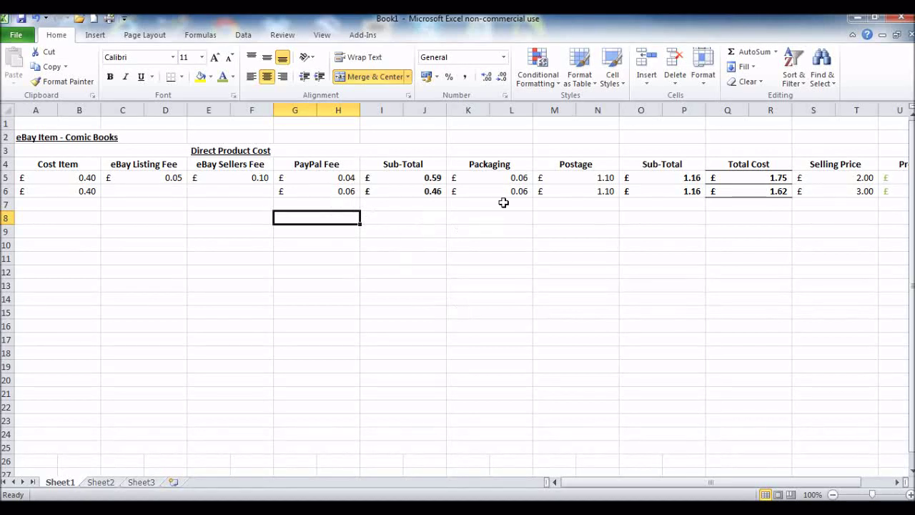
mouse_move(709, 481)
mouse_down()
mouse_move(773, 495)
mouse_move(709, 485)
mouse_up()
click(836, 191)
key(Delete)
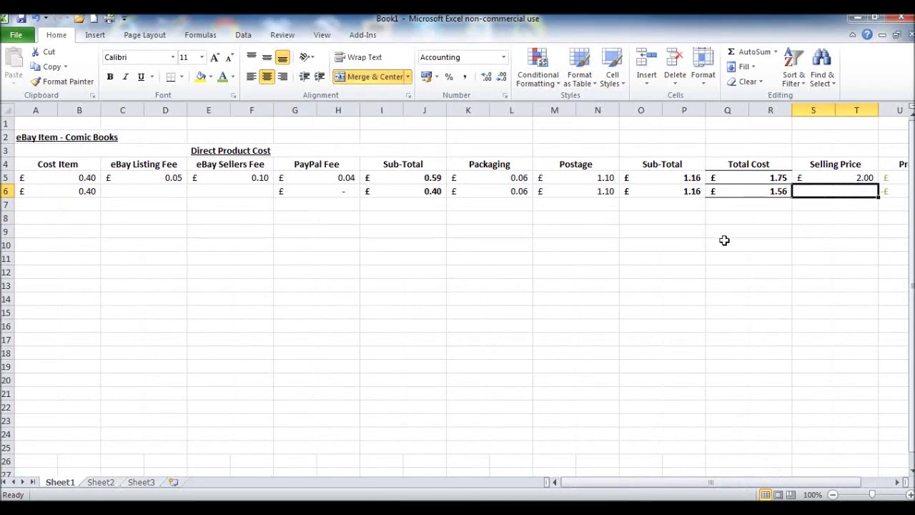
- Set the Cost Item in A6 to 4.50 and the eBay Listing Fee in C6 to 0.25
click(62, 193)
text(0)
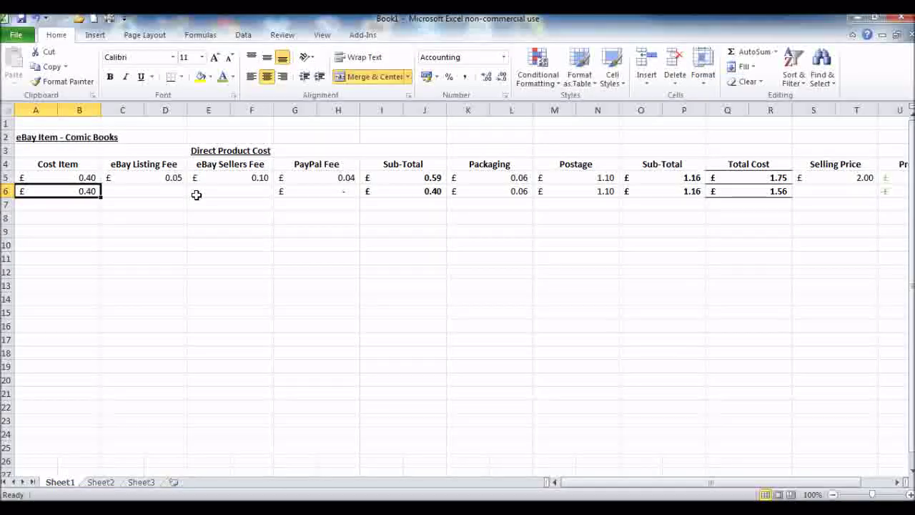
key(BackSpace)
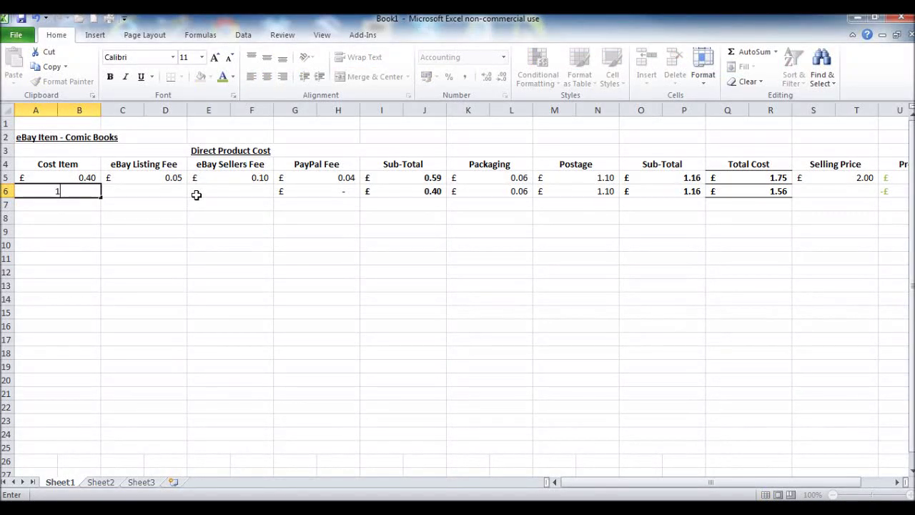
key(BackSpace)
key(BackSpace)
text(4.5)
key(Tab)
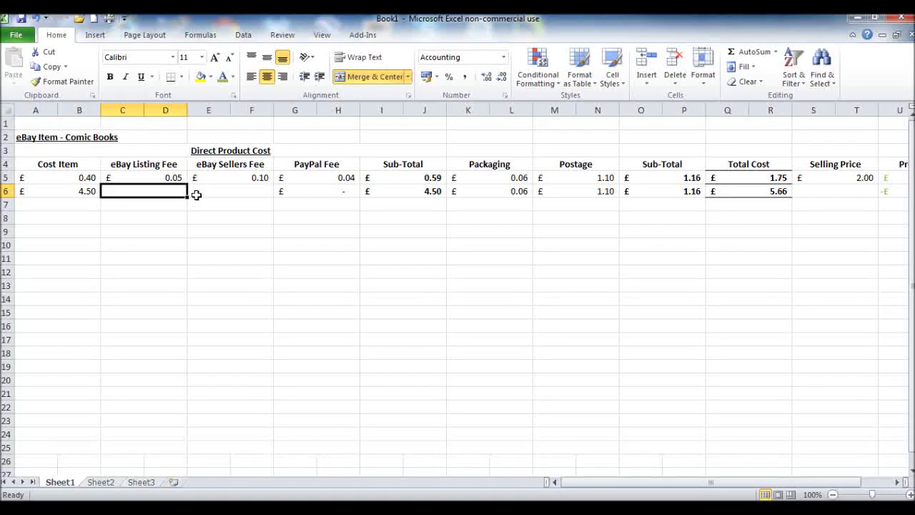
text(0.)
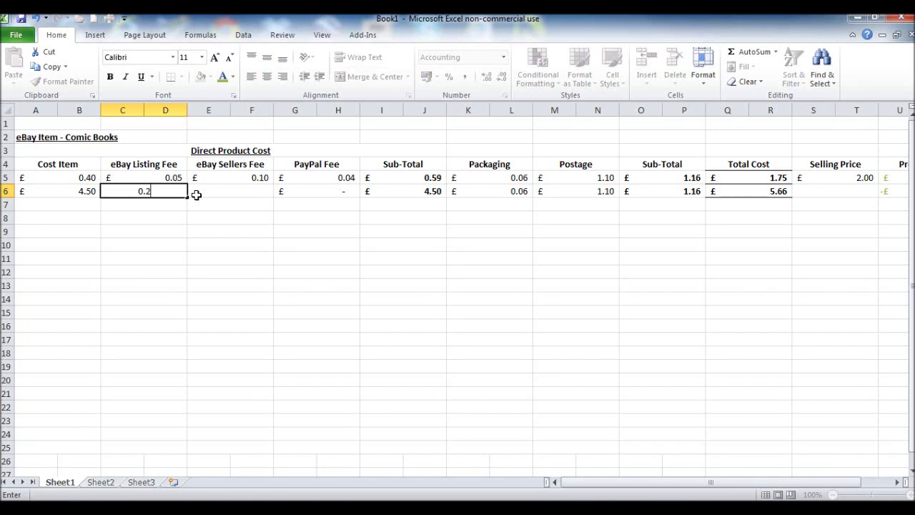
text(25)
key(Tab)
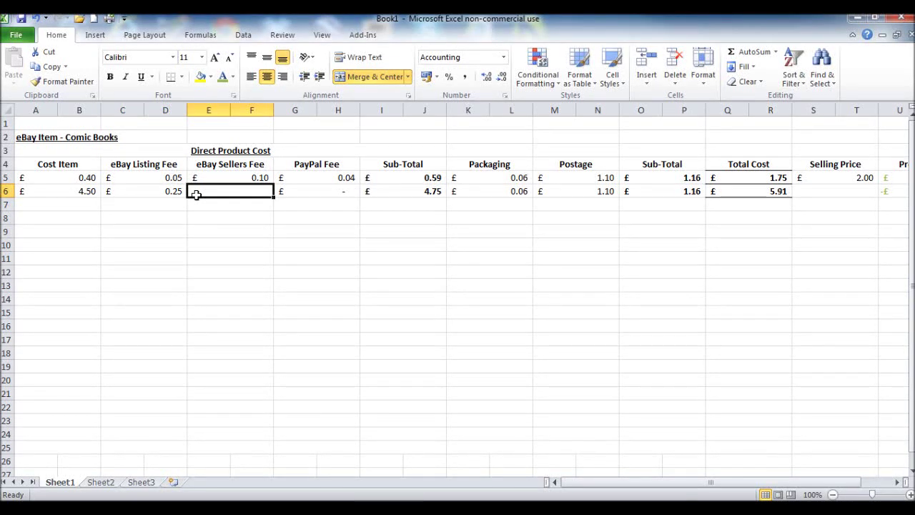
- Copy the eBay Sellers Fee formula from E5 down into E6
click(216, 176)
click(217, 189)
text(=)
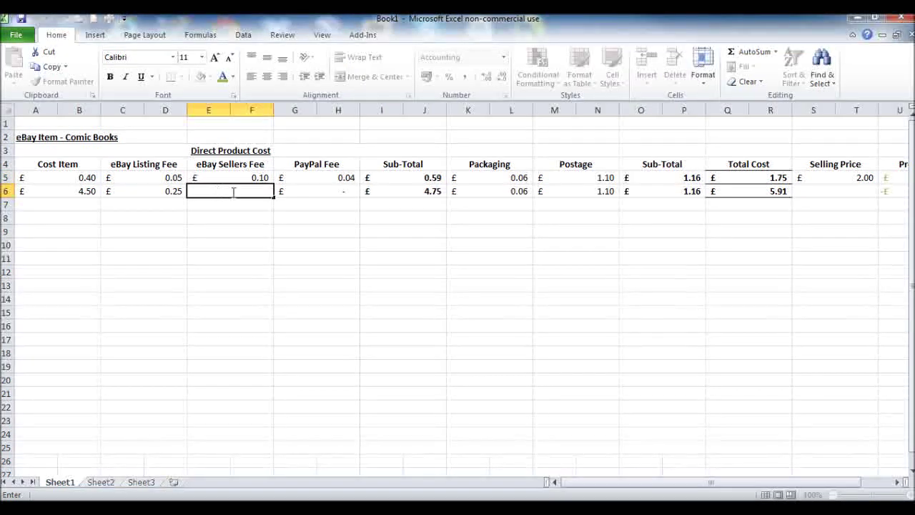
click(259, 178)
drag(273, 185, 272, 200)
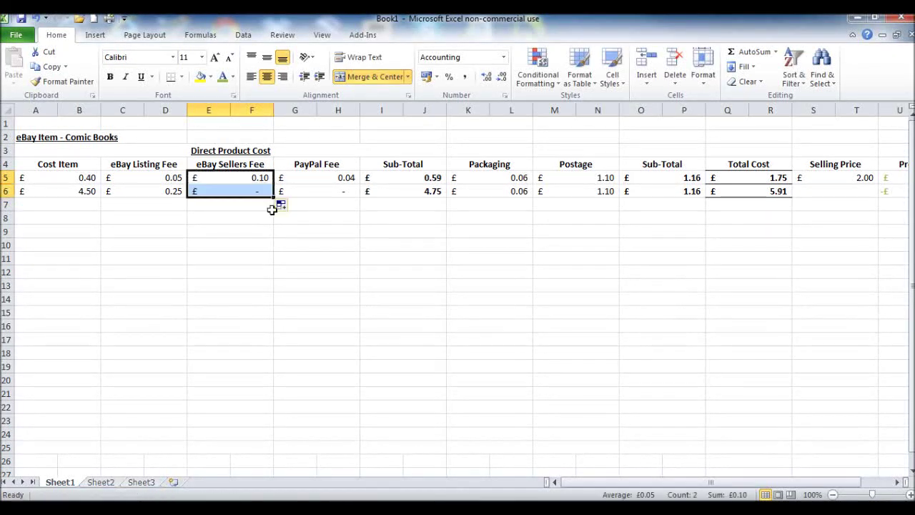
- Set the Packaging cost in K6 to 0.75 and the Postage in M6 to 3.90
click(336, 191)
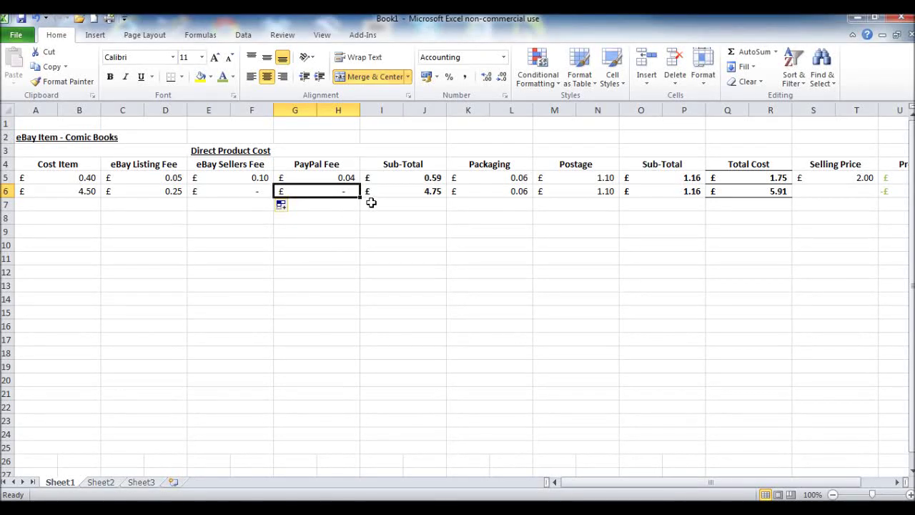
click(373, 192)
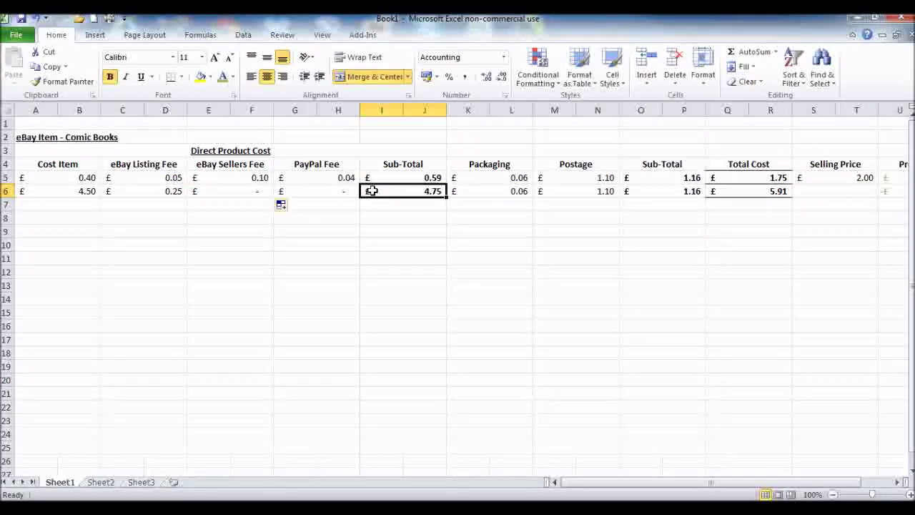
key(Tab)
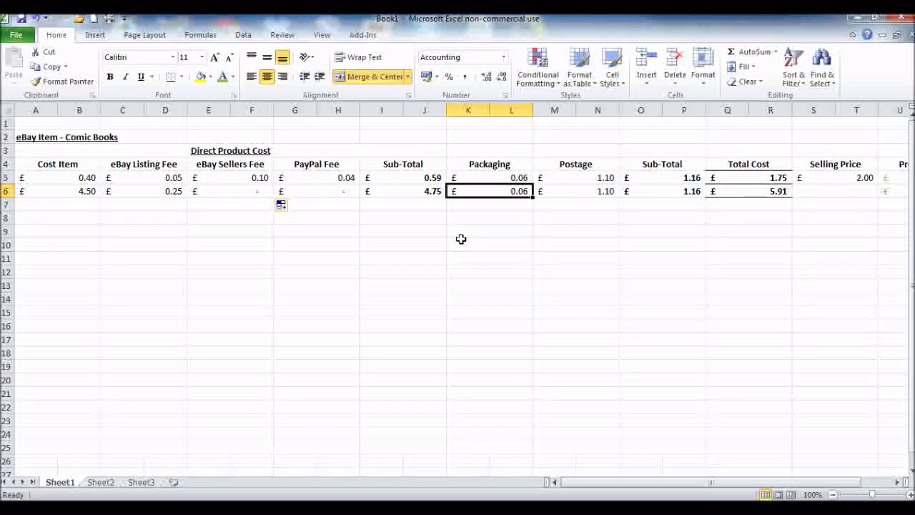
text(0.75)
key(Tab)
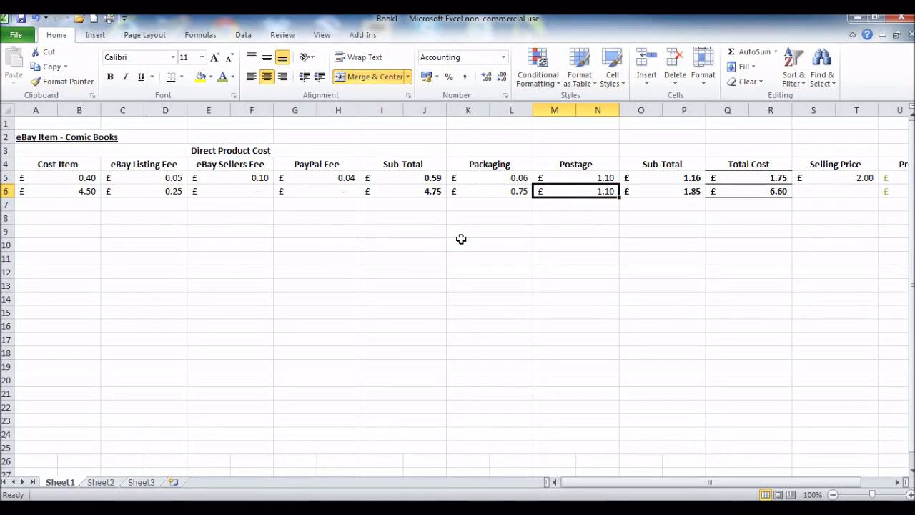
text(3.90)
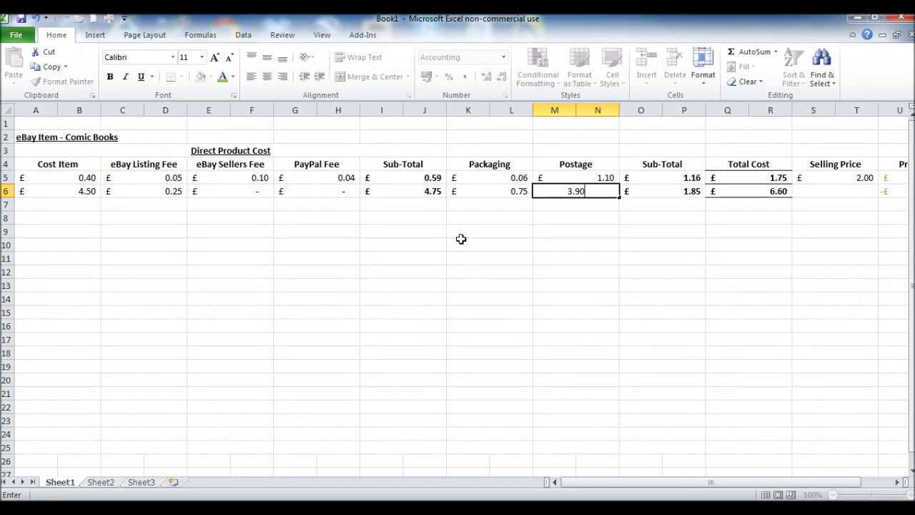
key(Tab)
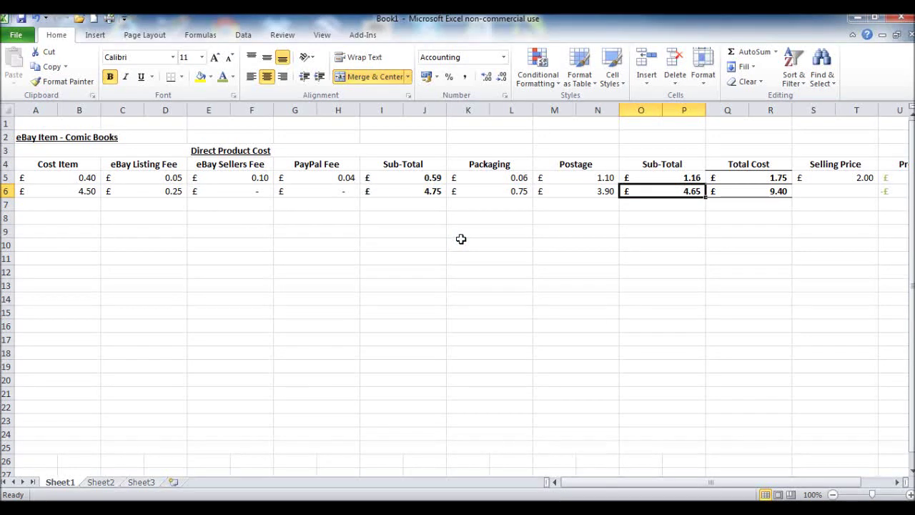
- Set the Selling Price in S6 to 15
drag(745, 483, 775, 484)
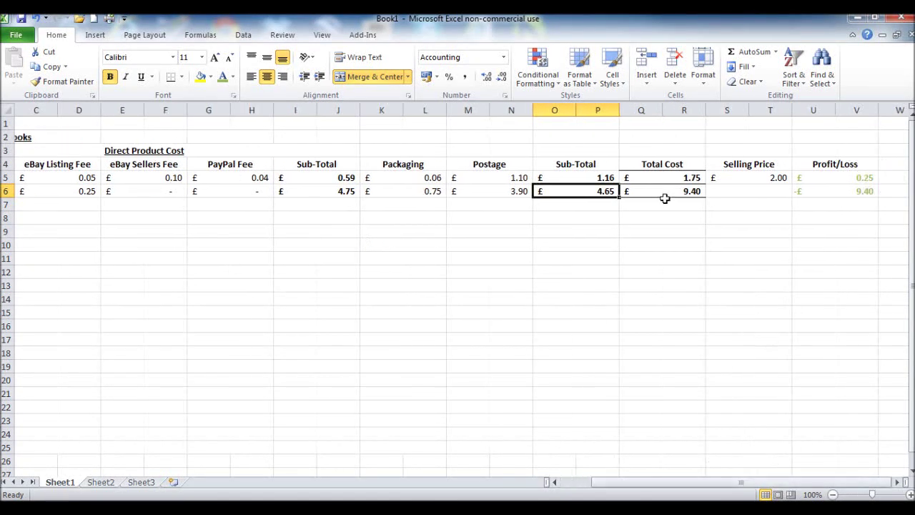
click(729, 193)
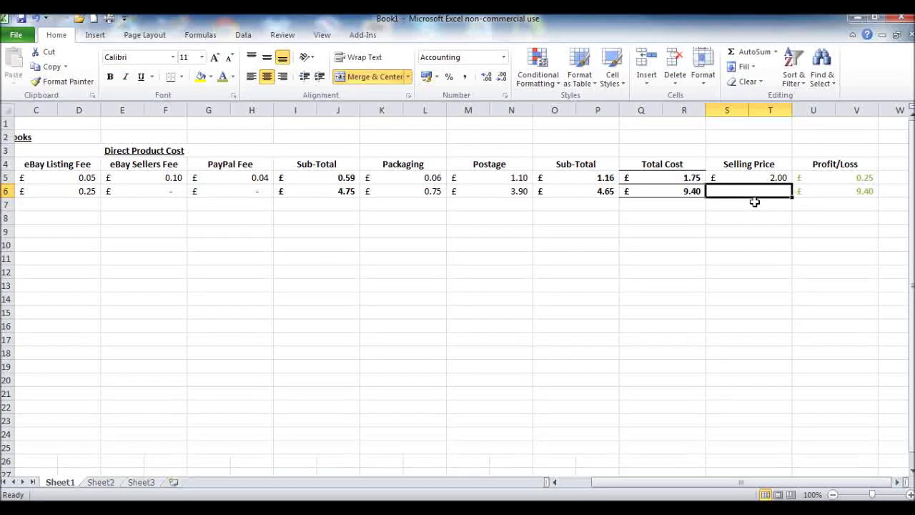
text(15)
key(Return)
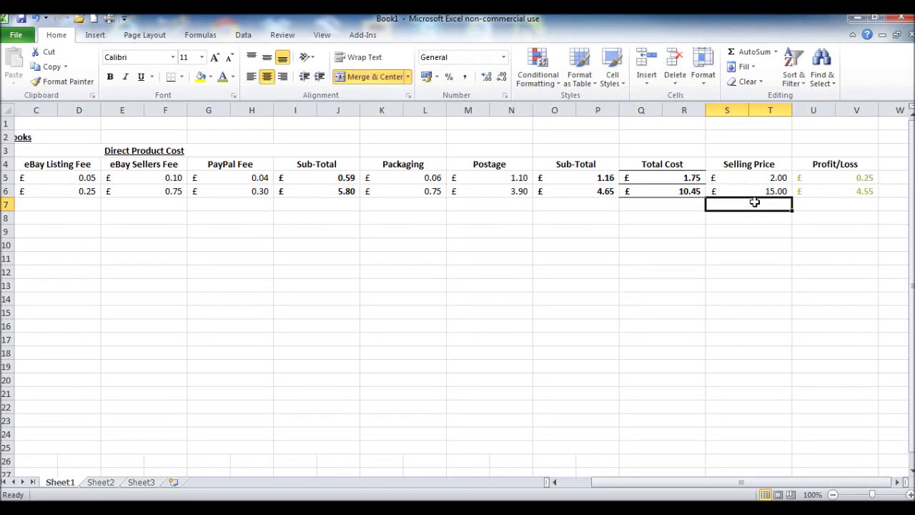
- Merge and center K3:P3 above the Packaging, Postage and Sub-Total columns and enter the heading P&P
drag(747, 483, 772, 493)
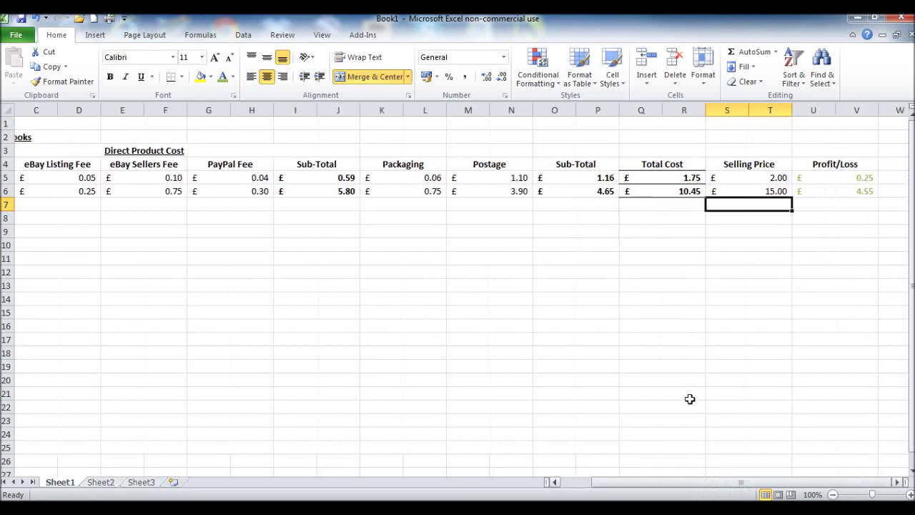
click(182, 151)
drag(368, 151, 605, 150)
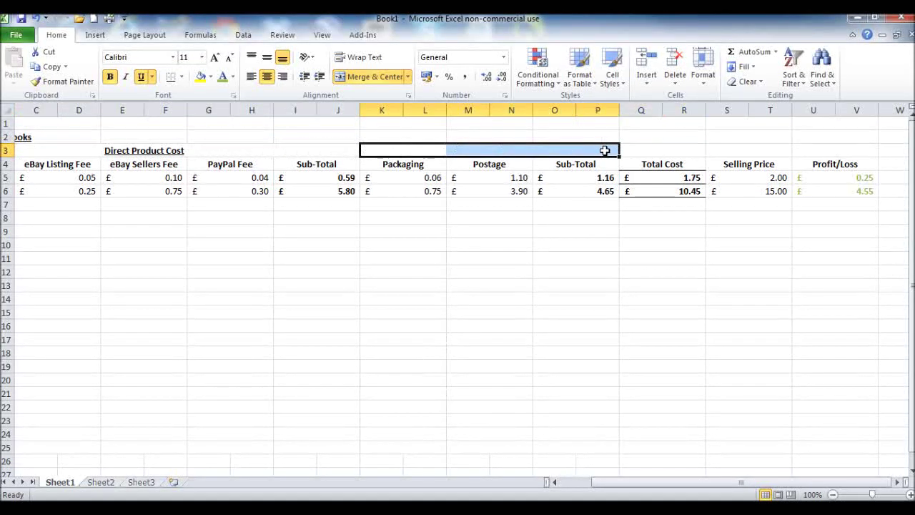
click(377, 79)
text(Postage)
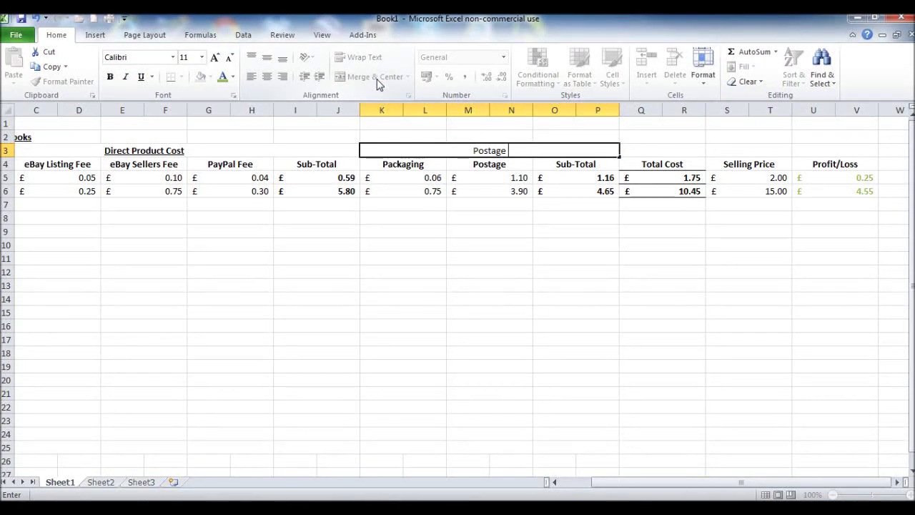
key(BackSpace)
key(BackSpace)
key(BackSpace)
key(BackSpace)
text(&P)
key(Return)
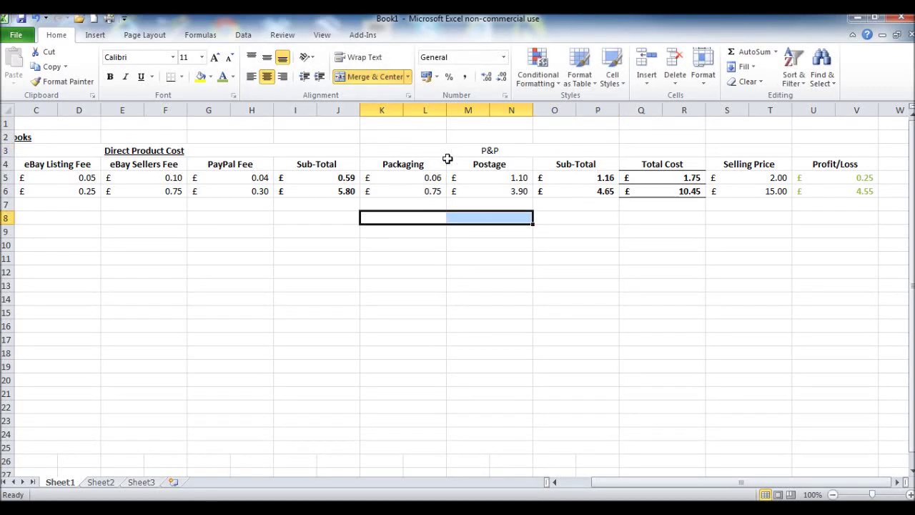
- Format the P&P heading in row 3 as bold and underlined
click(447, 152)
click(110, 76)
click(141, 76)
click(416, 257)
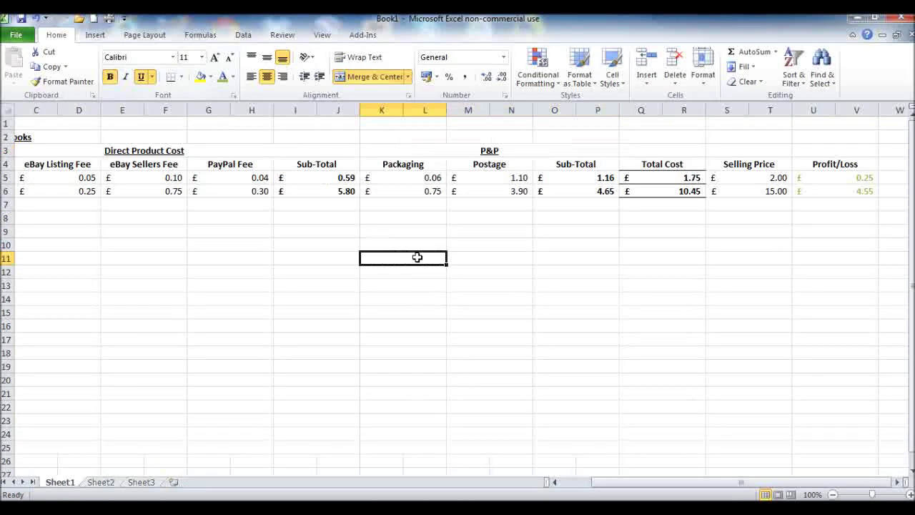
- Add a solid top border to cell U9 below the Profit/Loss values
drag(670, 481, 736, 498)
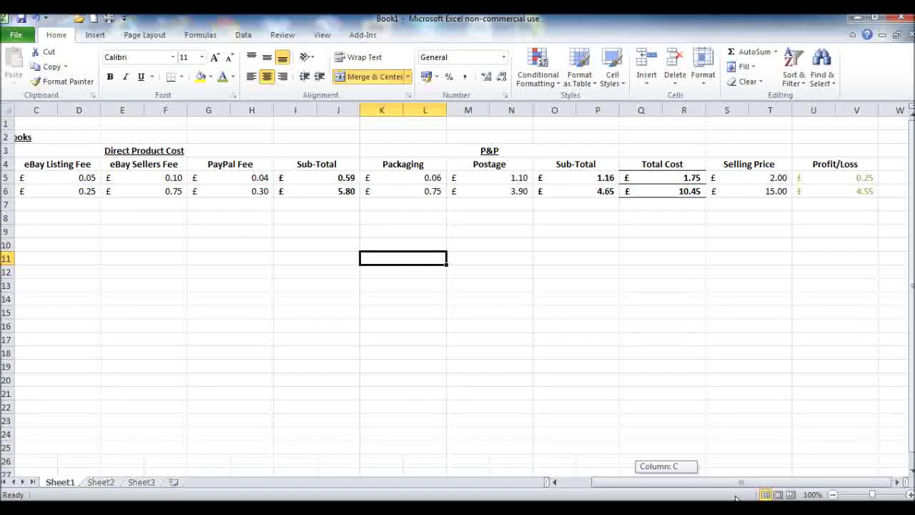
drag(736, 498, 736, 498)
click(836, 236)
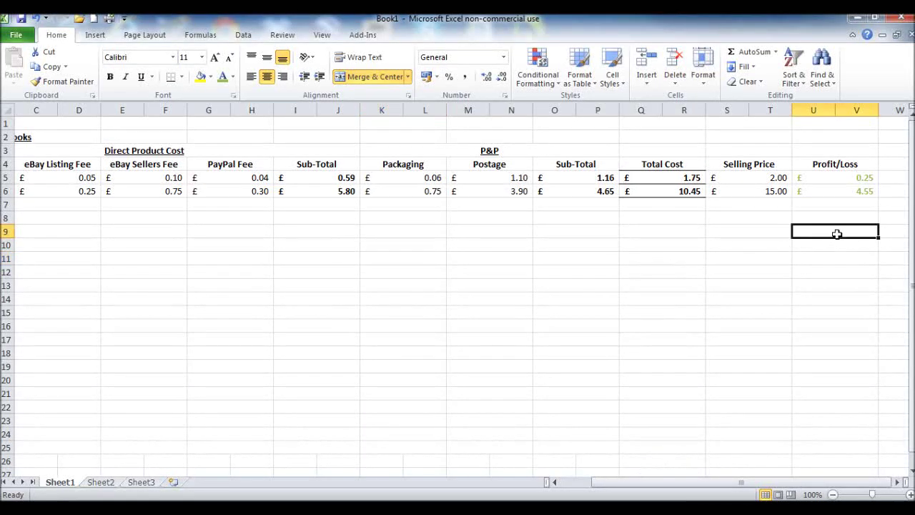
right_click(837, 236)
click(772, 424)
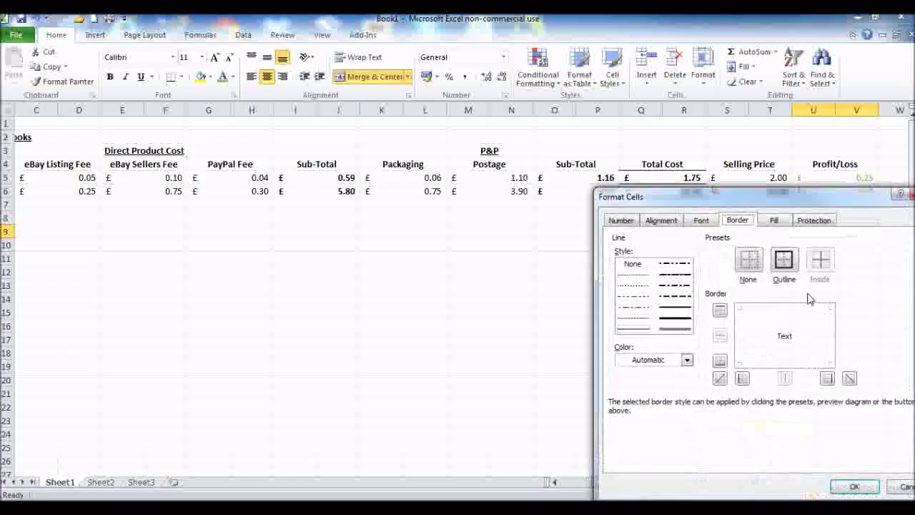
click(755, 310)
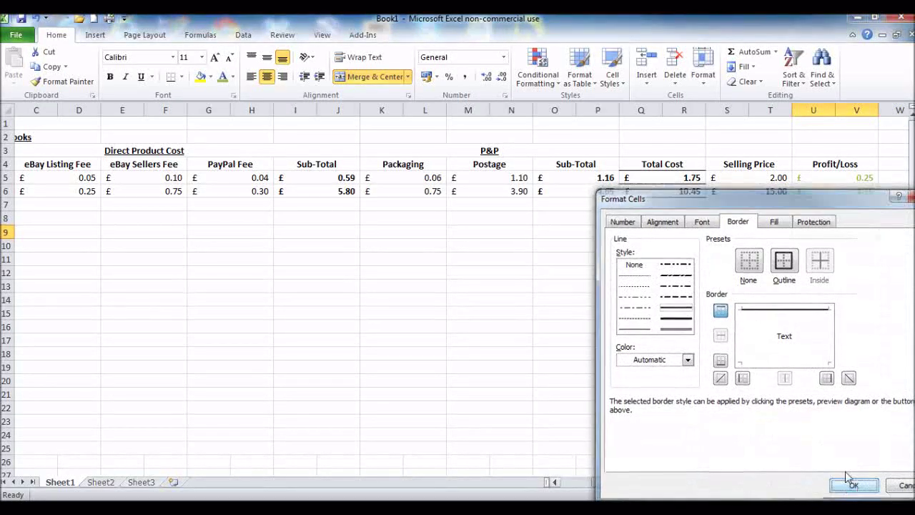
click(850, 485)
click(796, 277)
- Total the Profit/Loss values in U9 with a SUM formula over U5:V8
click(822, 233)
text(=)
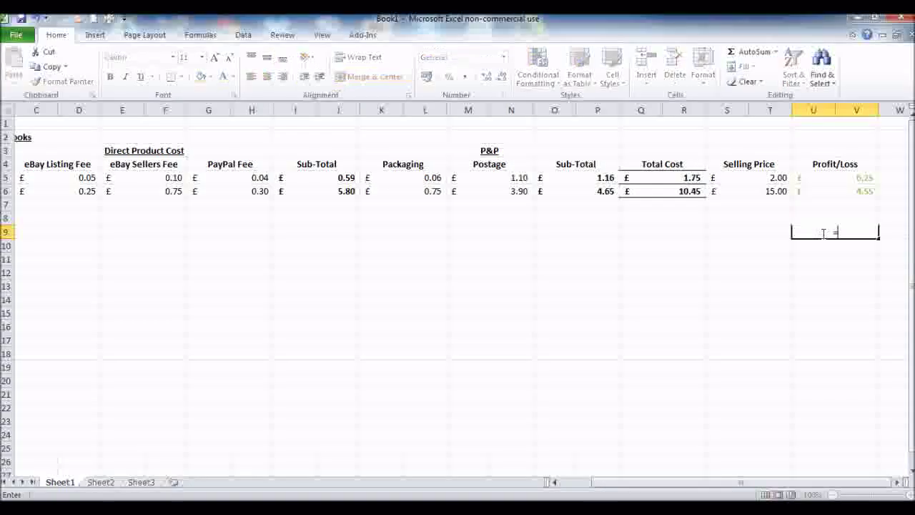
text(SUM()
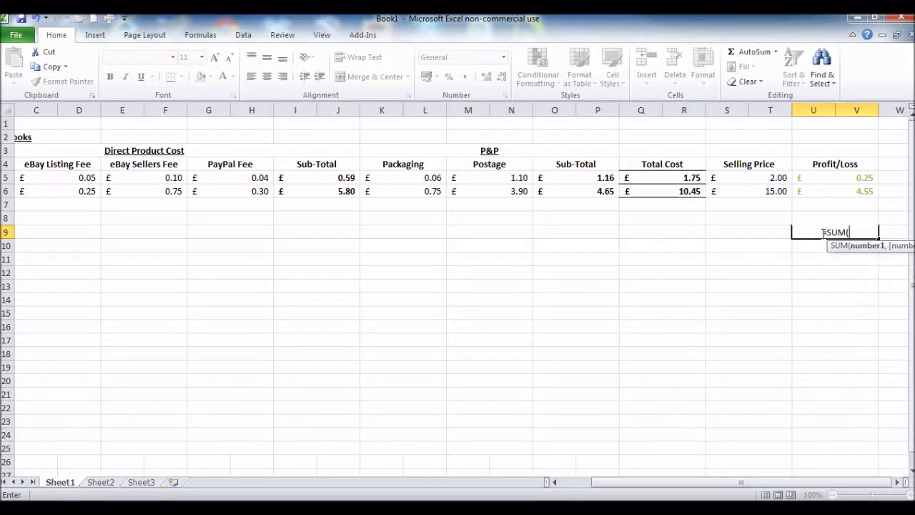
drag(821, 175, 828, 220)
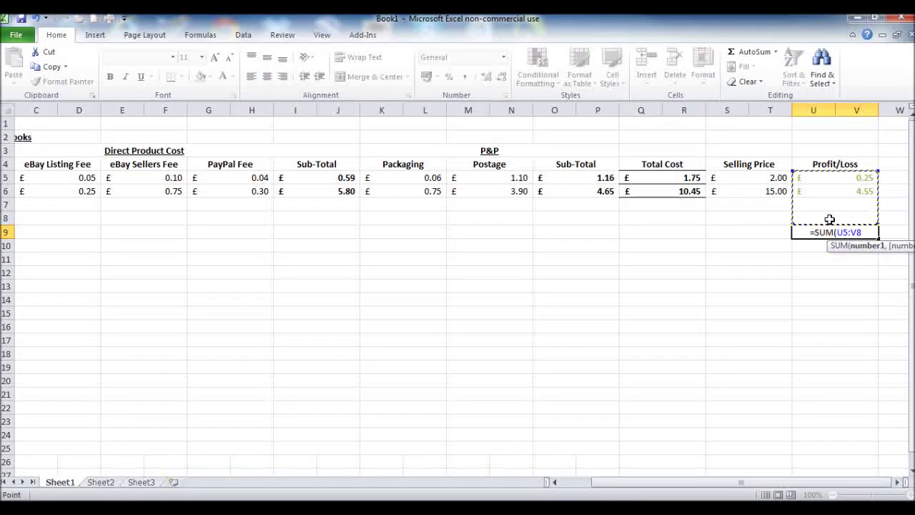
key(Return)
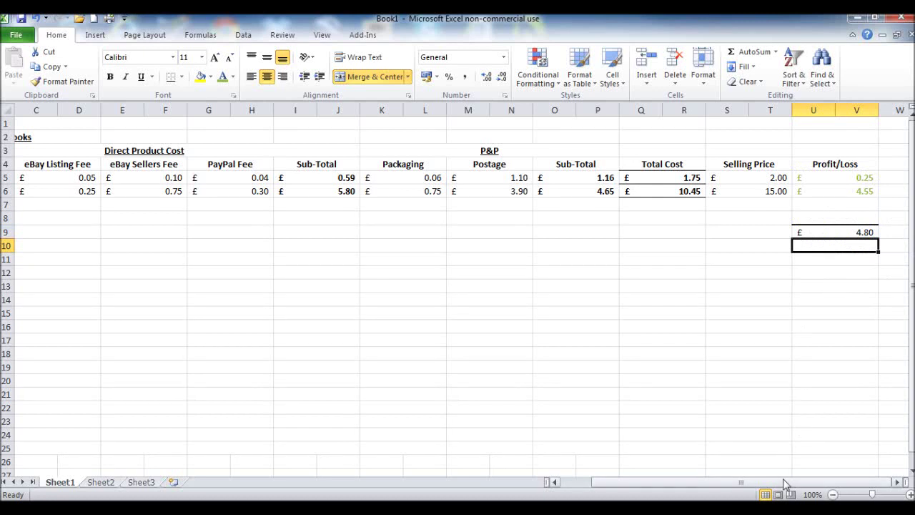
- Insert two blank columns before the Cost Item column
drag(784, 483, 663, 477)
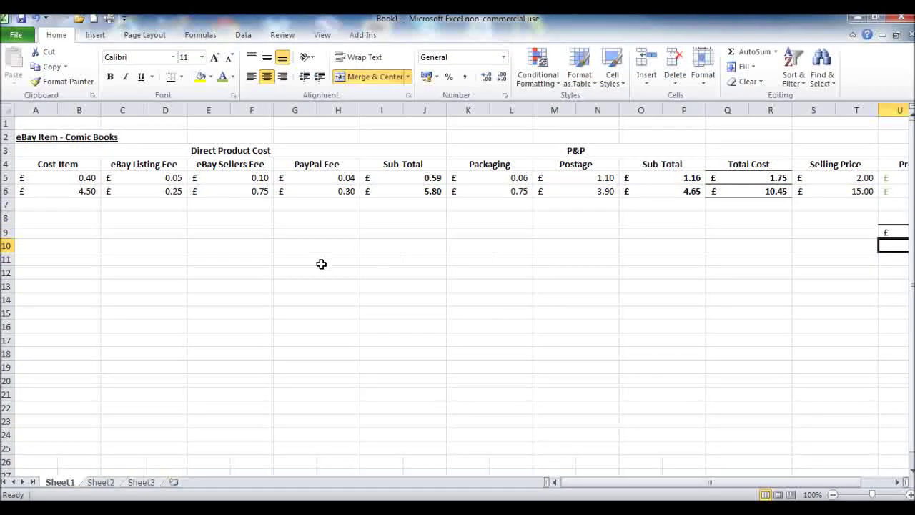
click(37, 105)
right_click(36, 107)
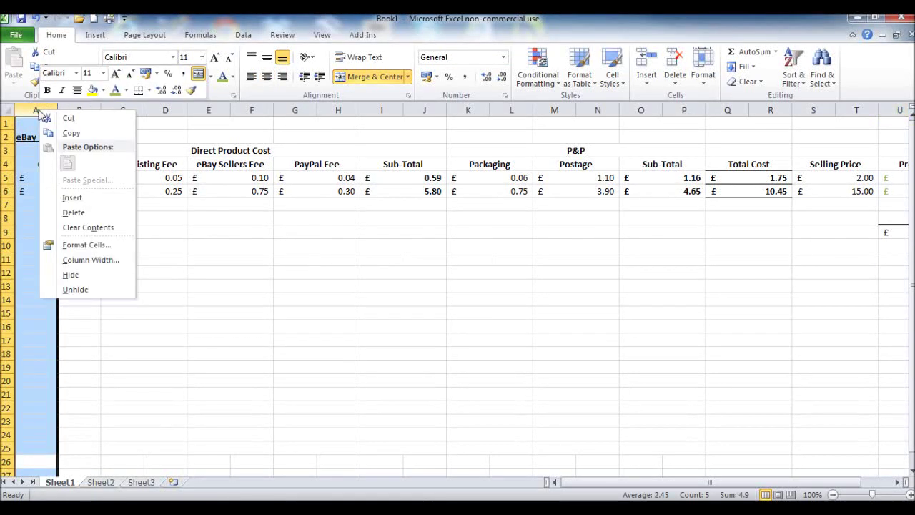
click(33, 107)
drag(33, 107, 72, 108)
right_click(69, 108)
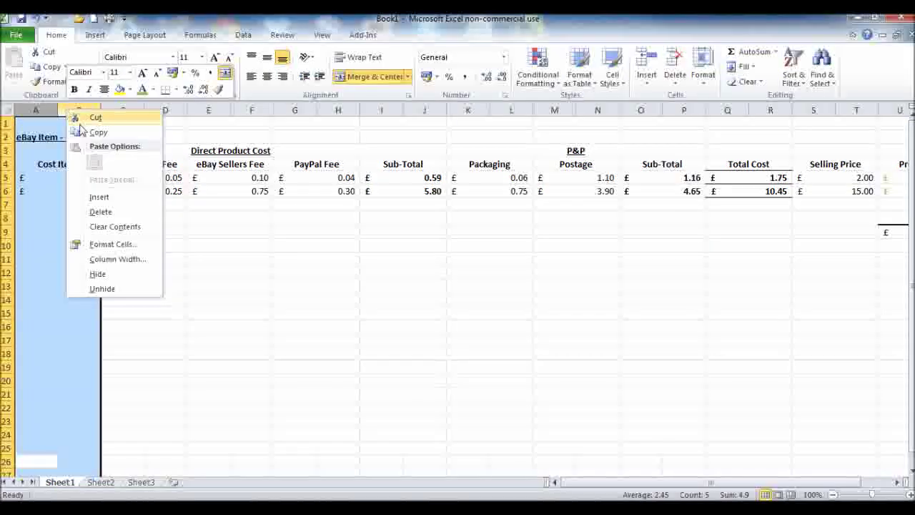
click(93, 191)
click(149, 218)
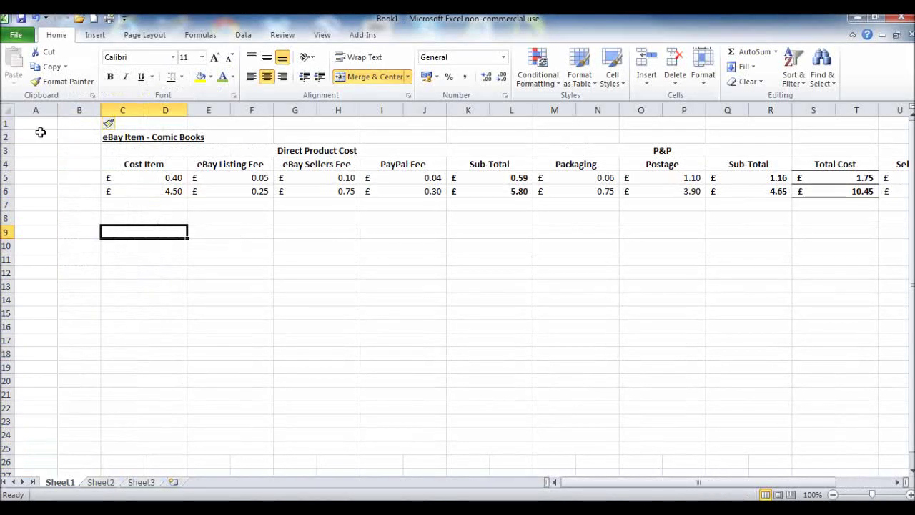
- Merge A2:F2 for the eBay Item - Comic Books title and left-align it
drag(41, 136, 258, 136)
click(371, 76)
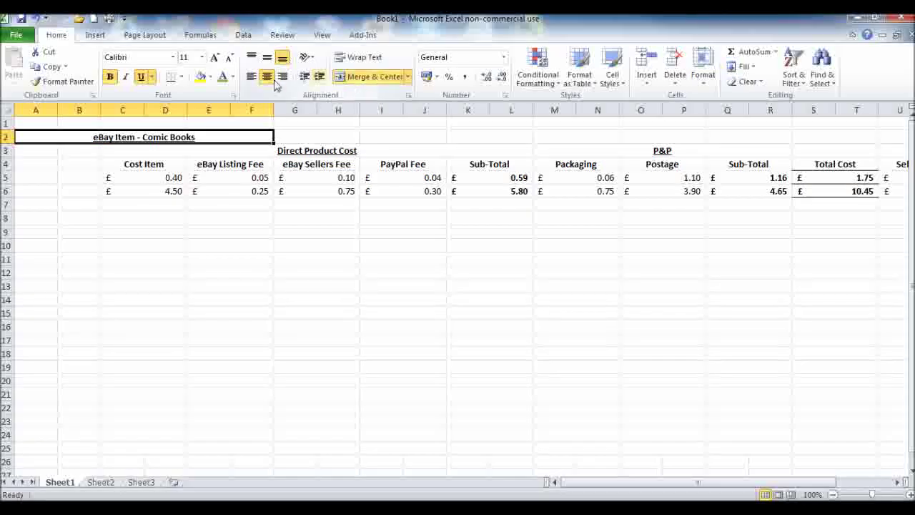
click(251, 76)
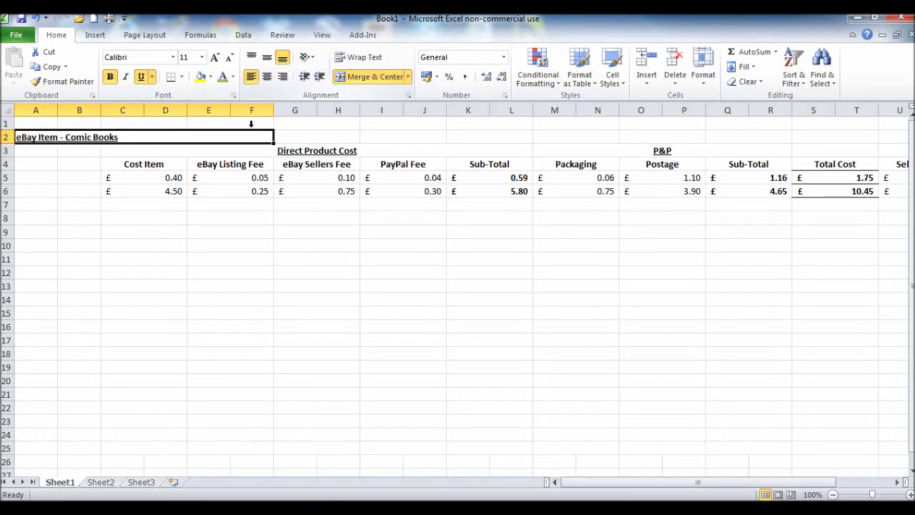
- Fill the empty merged two-column cell format into columns A:B from row 4 down to row 24
click(214, 217)
click(116, 216)
drag(188, 224, 101, 160)
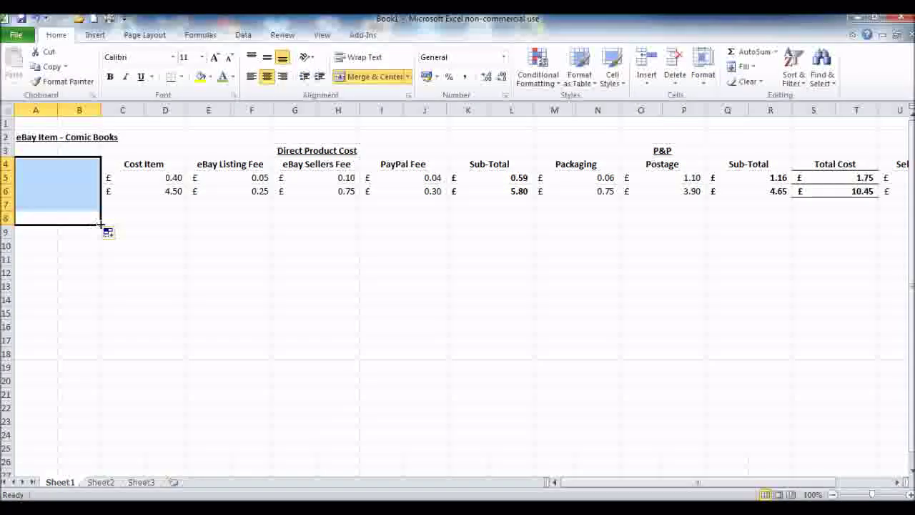
drag(102, 226, 97, 438)
click(178, 362)
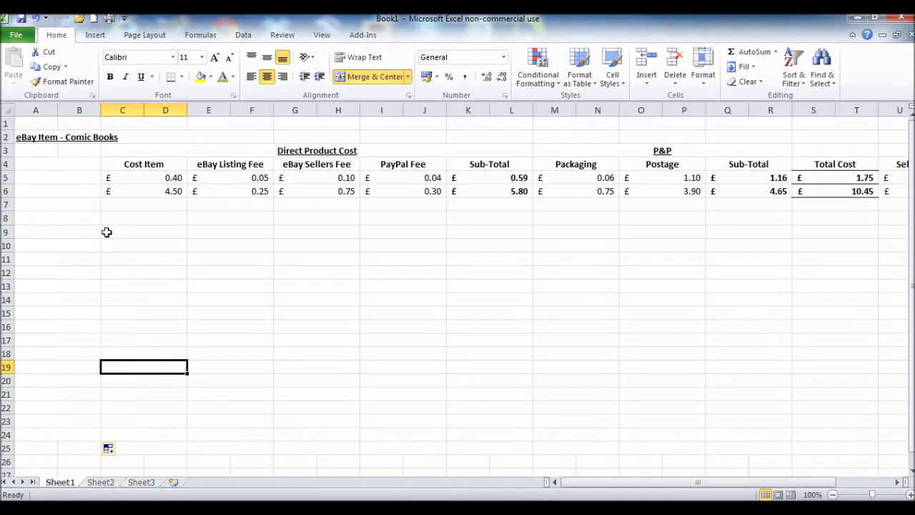
- Enter the heading Item in A4 and make it bold
click(87, 166)
text(Item)
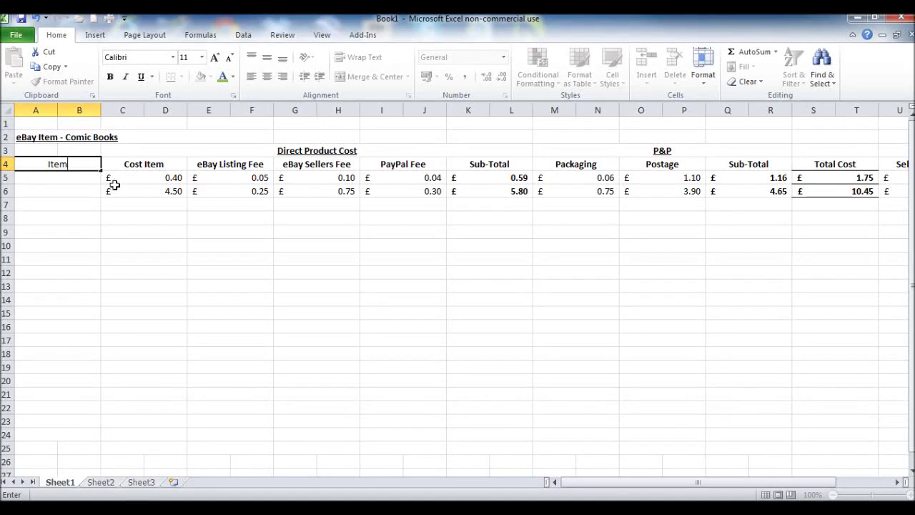
key(Return)
click(79, 160)
click(109, 76)
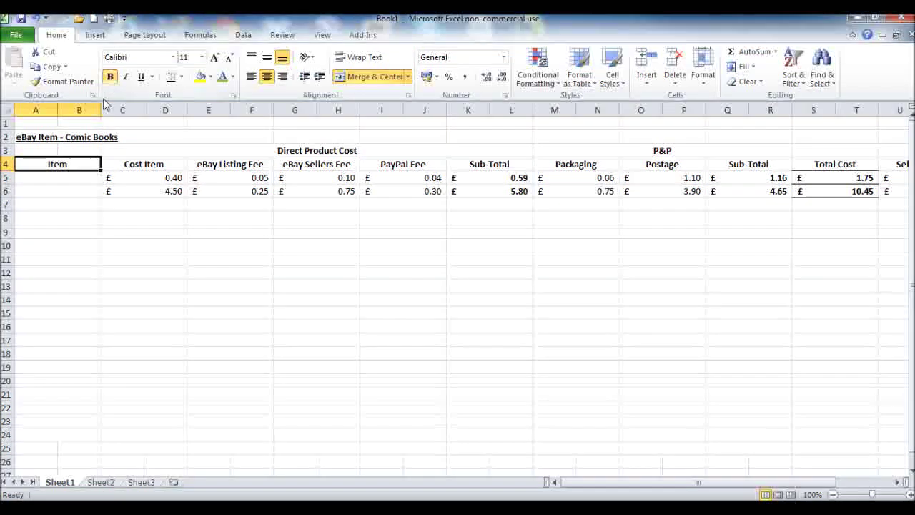
- Enter the item names A in A5 and B in A6 under the Item heading
click(82, 180)
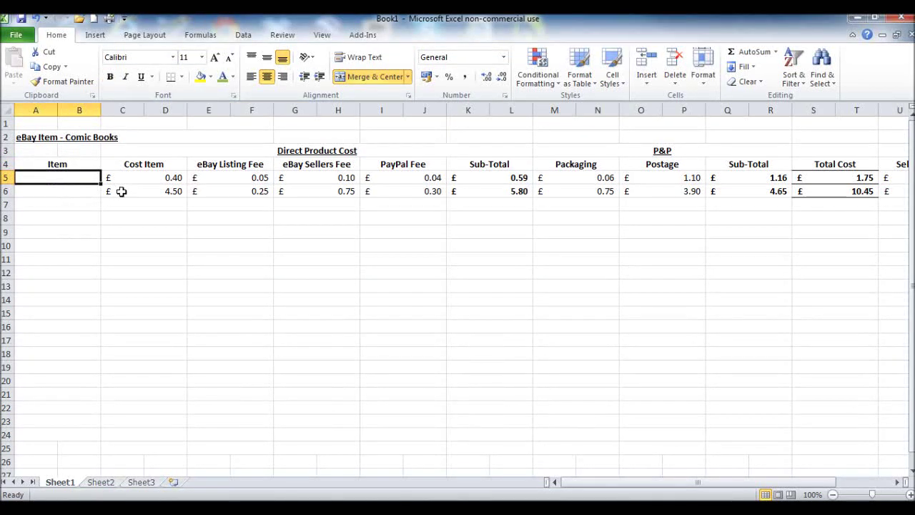
text(A)
key(Return)
text(B)
key(Return)
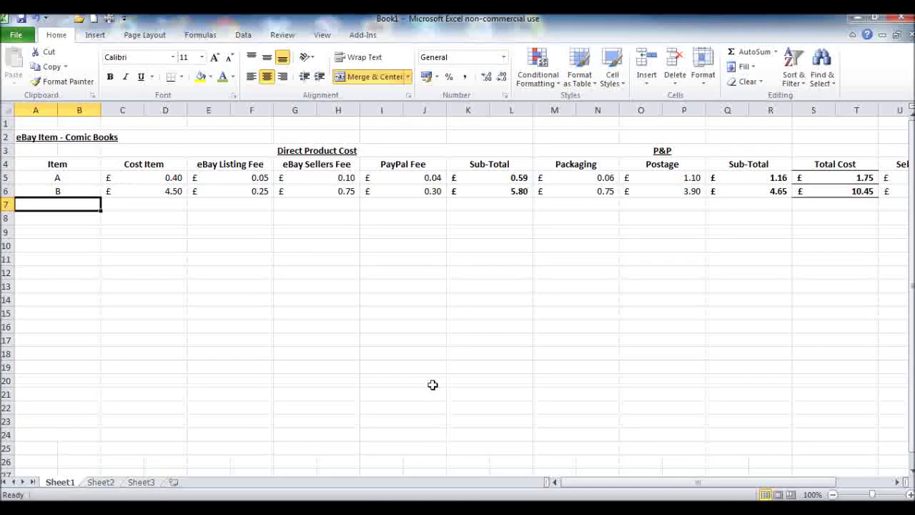
drag(645, 482, 750, 493)
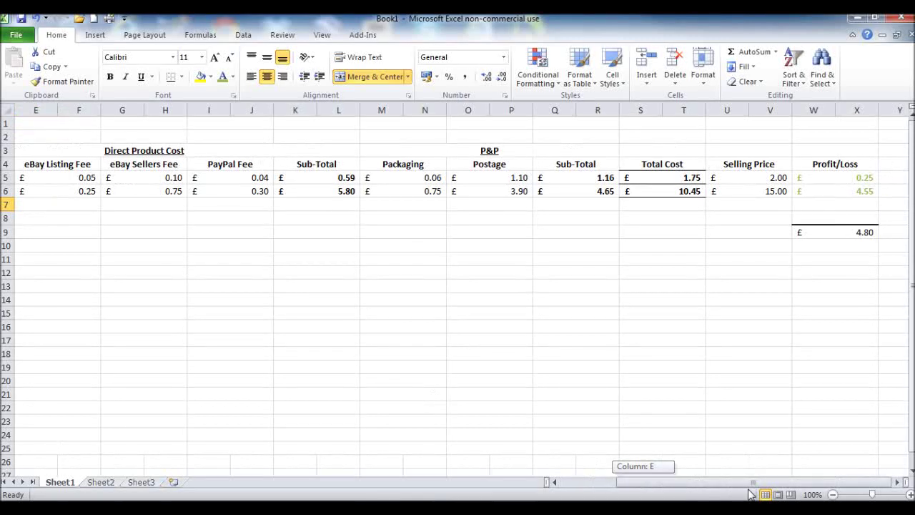